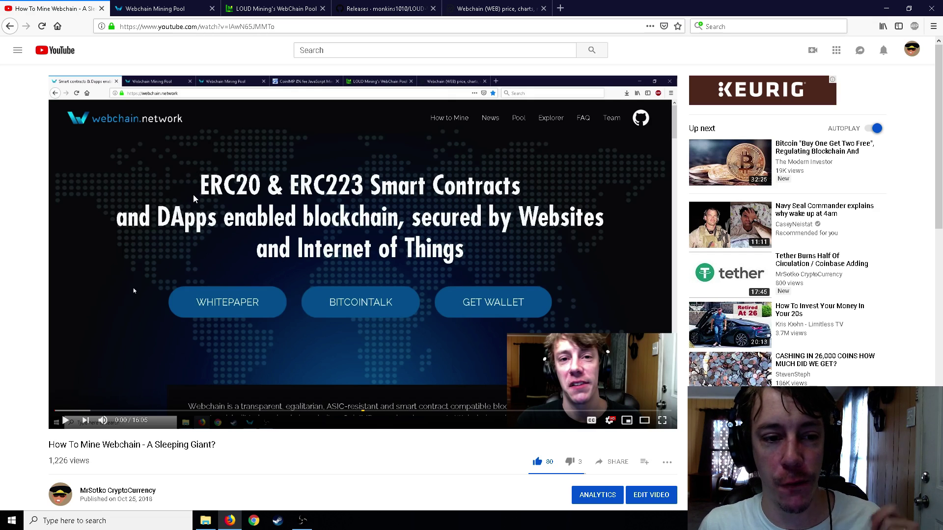
- Scroll the 'How To Mine Webchain' video page down and back up
scroll(194, 198, down, 2)
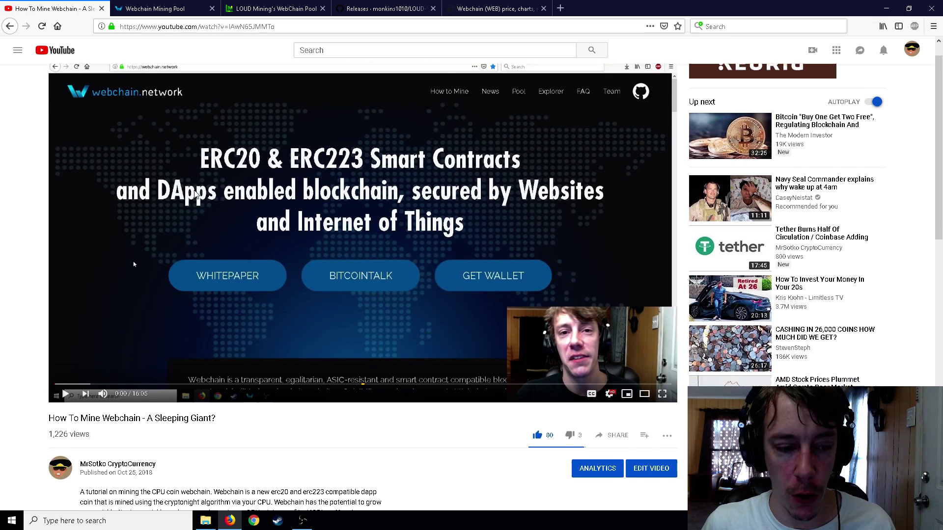
scroll(212, 231, up, 2)
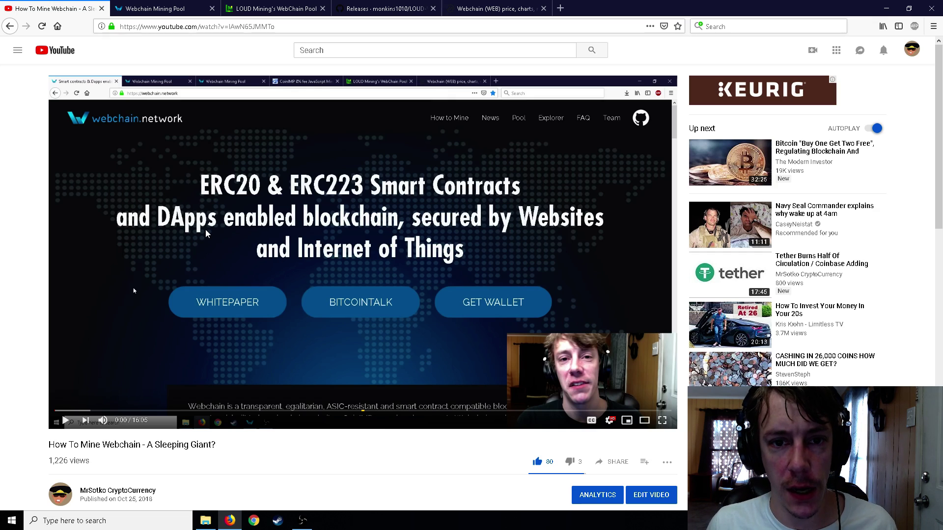
- Look over Webchain's $0.010123 price on CoinMarketCap, then return to the YouTube video
key(ctrl+shift+Tab)
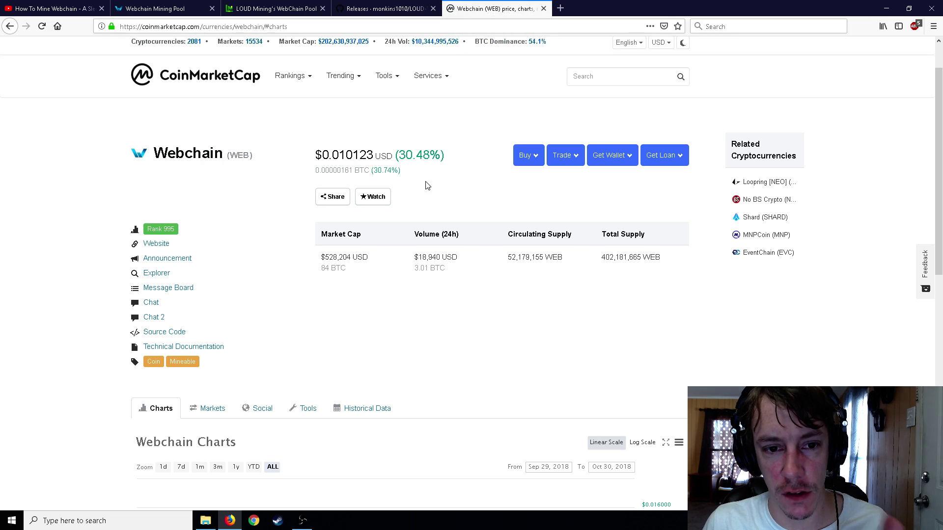
scroll(428, 188, down, 3)
scroll(426, 189, up, 2)
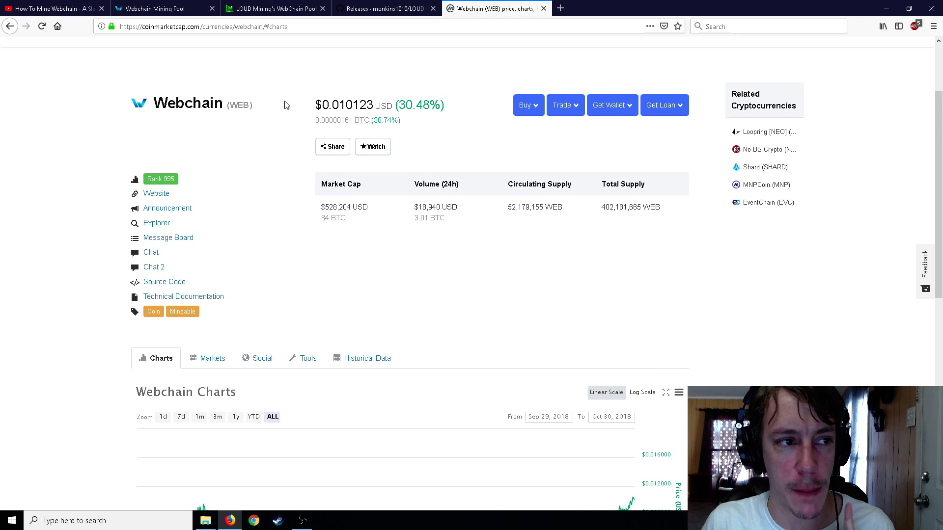
key(ctrl+Tab)
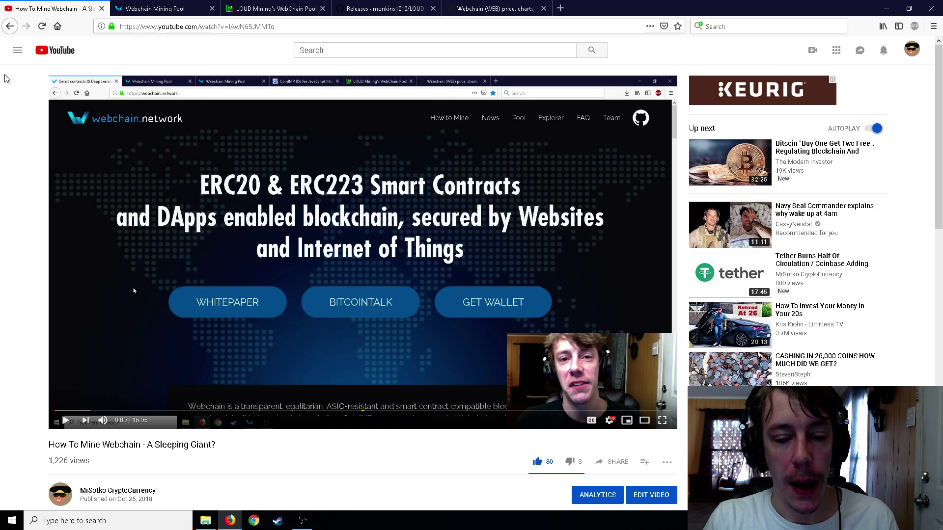
- Glance at the Webchain pool home page, then scroll LOUD Mining downloads to the NVIDIA GPU miners
click(158, 8)
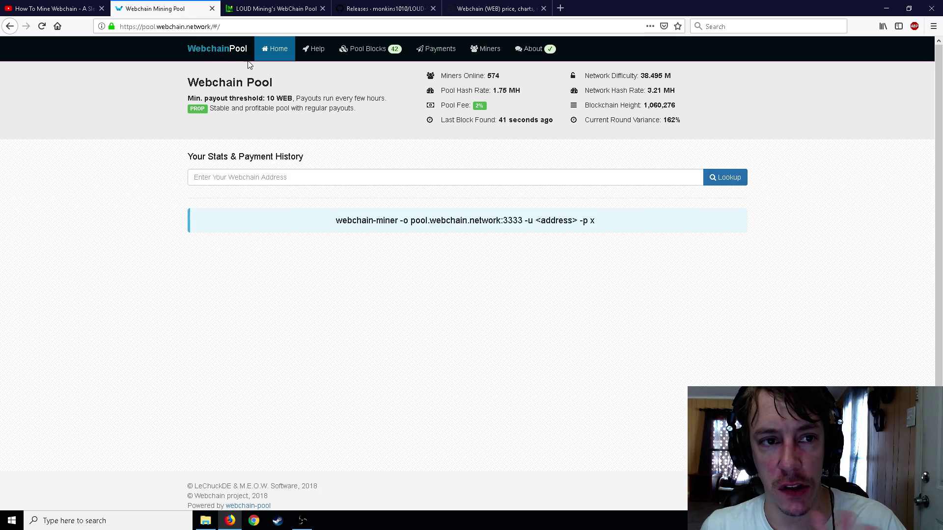
click(250, 10)
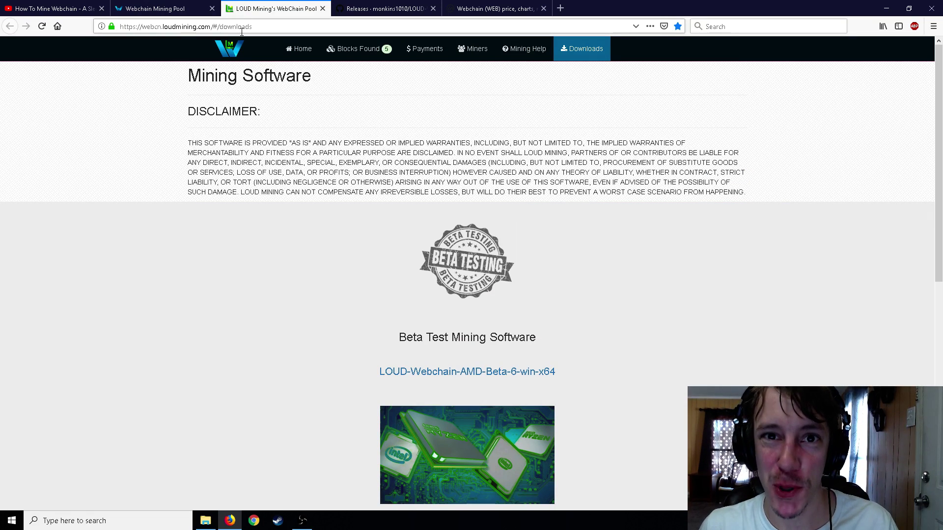
scroll(296, 140, down, 4)
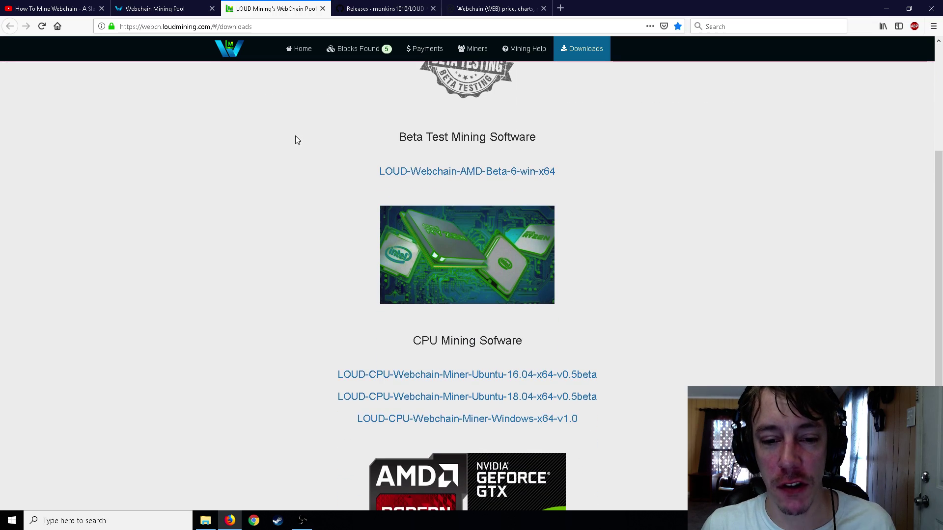
scroll(291, 134, down, 4)
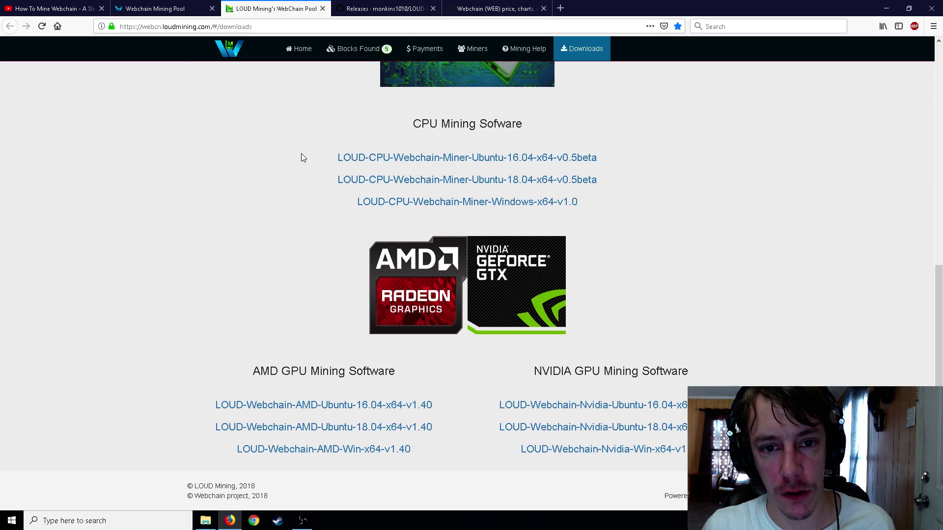
scroll(347, 173, up, 8)
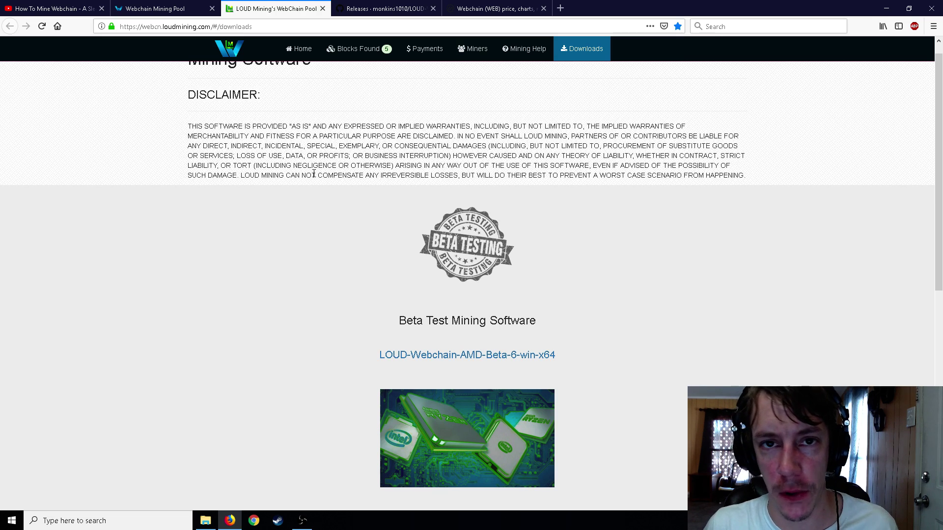
scroll(287, 225, down, 6)
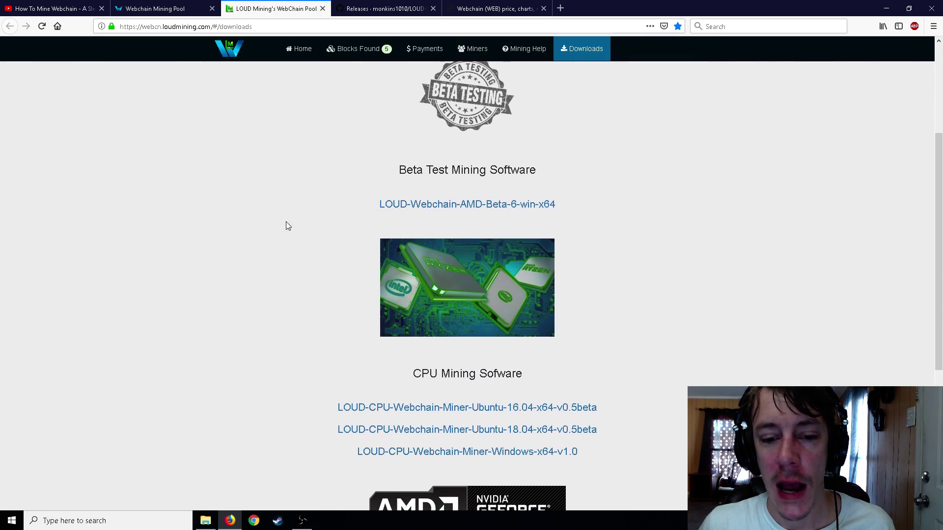
scroll(356, 238, down, 2)
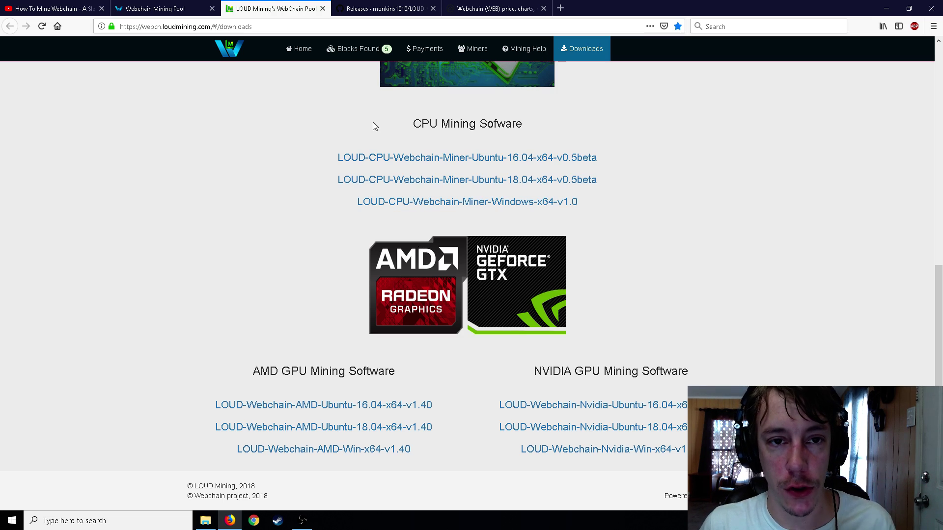
- Scroll through the LOUD-Webchain-miner-nvidia releases to the v1 assets: config.json, Loud-Webchain.exe, RUNME.bat
click(379, 9)
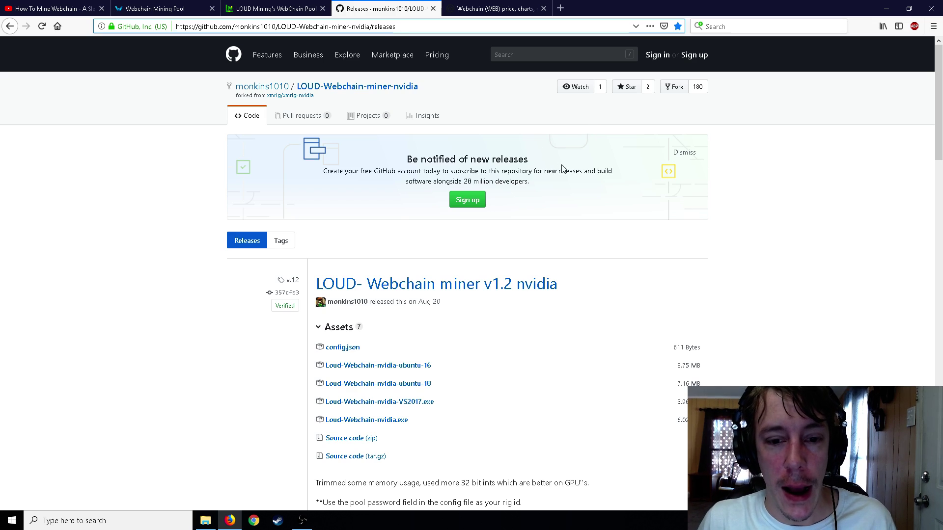
scroll(562, 169, down, 3)
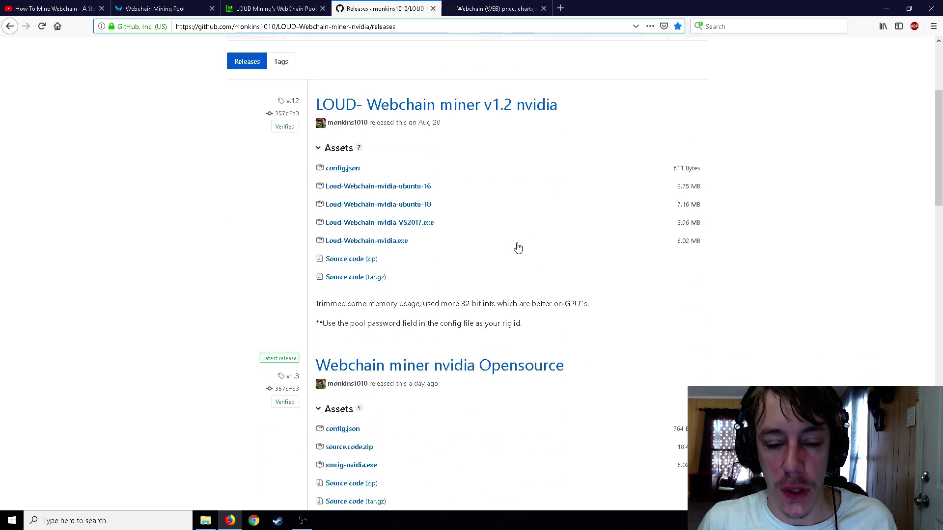
scroll(486, 192, down, 7)
scroll(480, 185, up, 5)
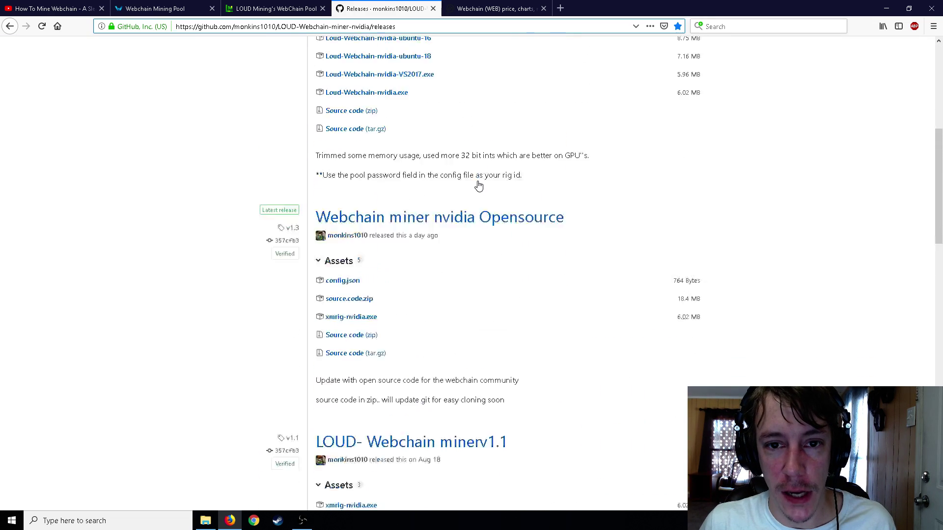
scroll(479, 186, up, 2)
scroll(468, 110, down, 3)
scroll(469, 221, down, 5)
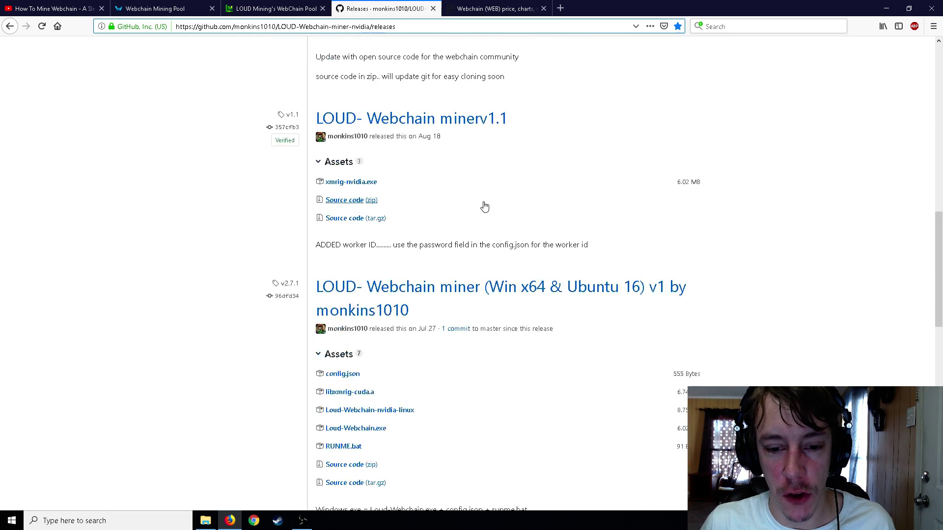
scroll(493, 187, up, 4)
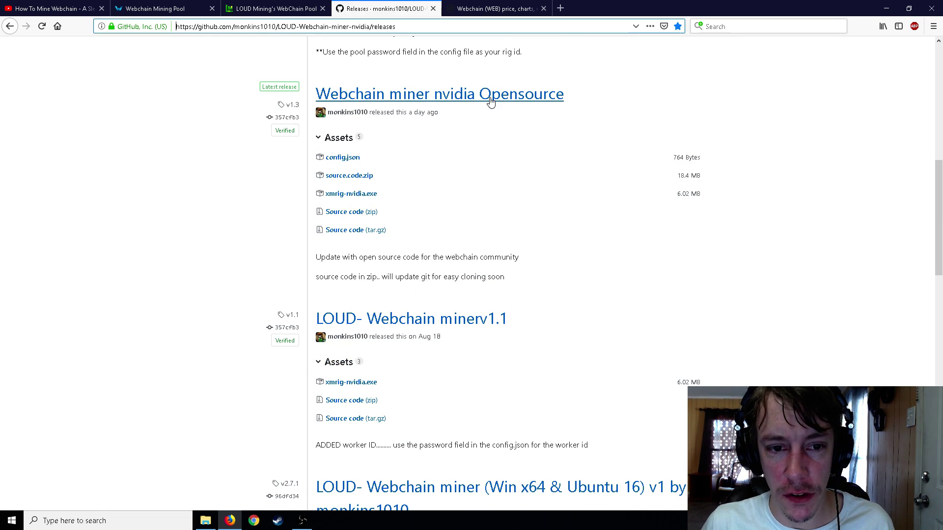
scroll(500, 116, down, 3)
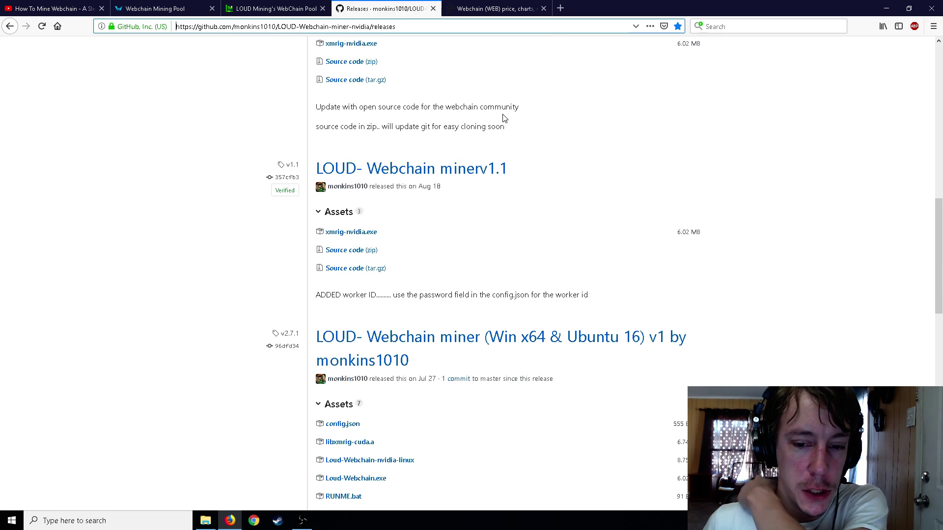
scroll(503, 118, down, 7)
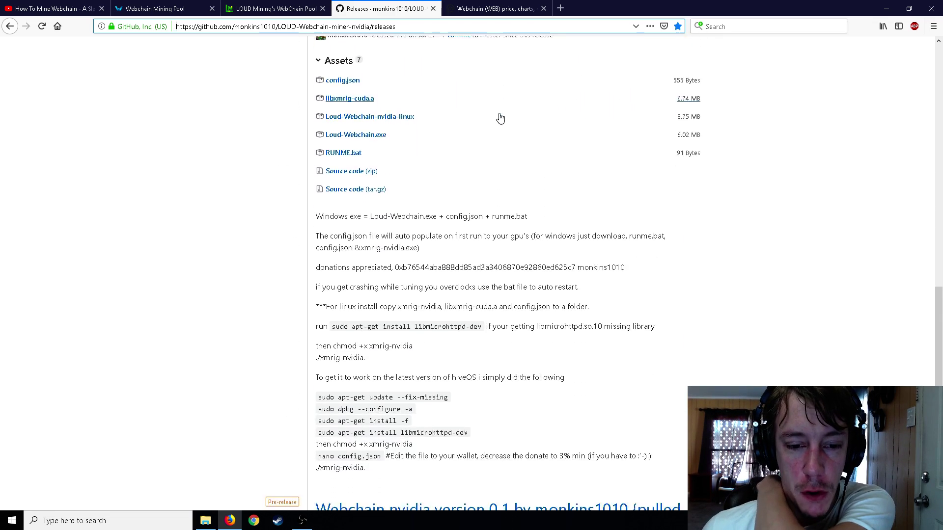
scroll(499, 118, down, 4)
scroll(488, 130, up, 5)
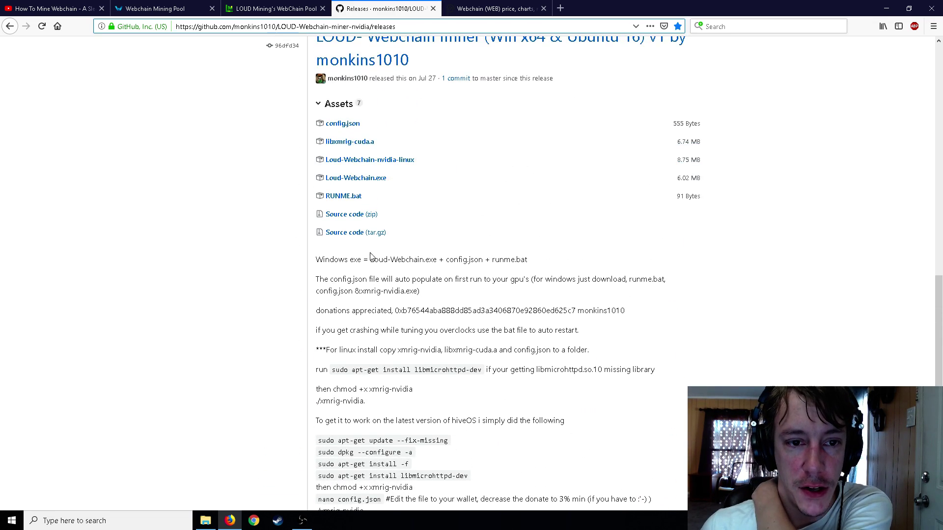
scroll(427, 196, up, 2)
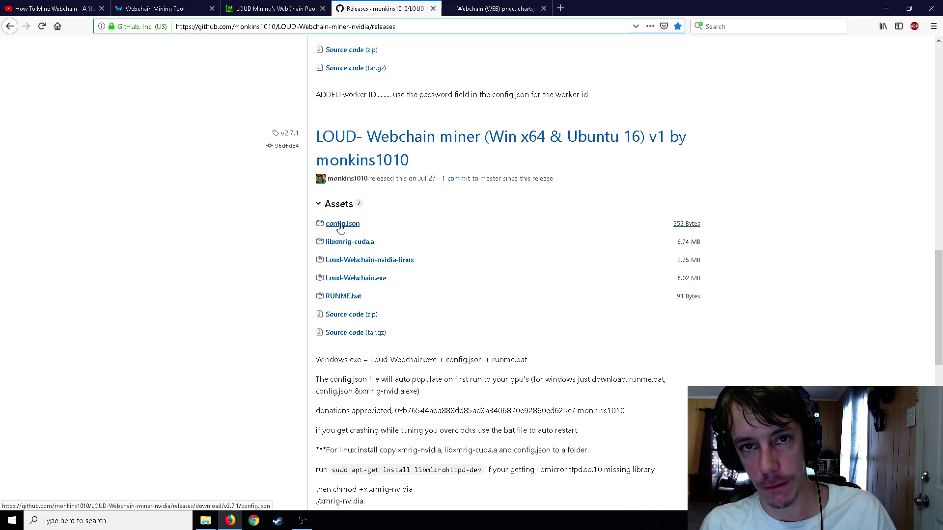
- Open config.json from the 'web GPU' folder in Notepad
click(211, 521)
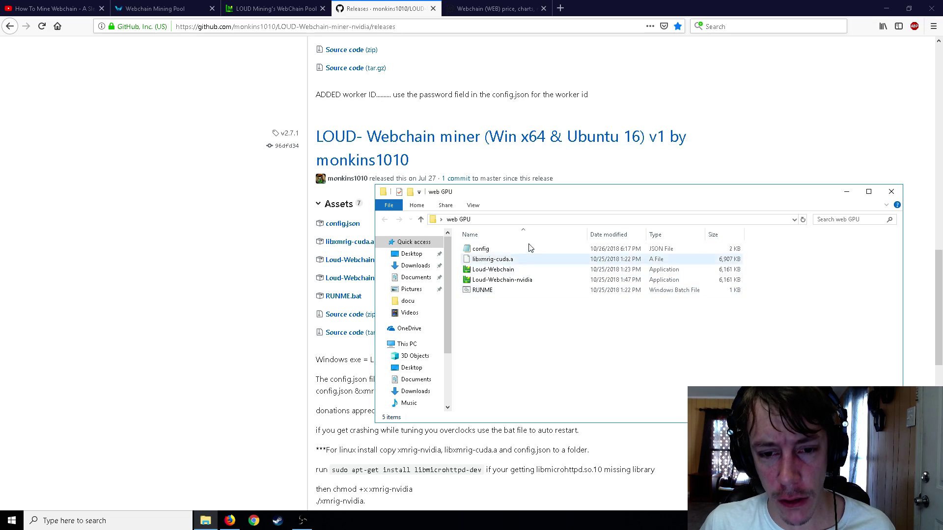
double_click(486, 251)
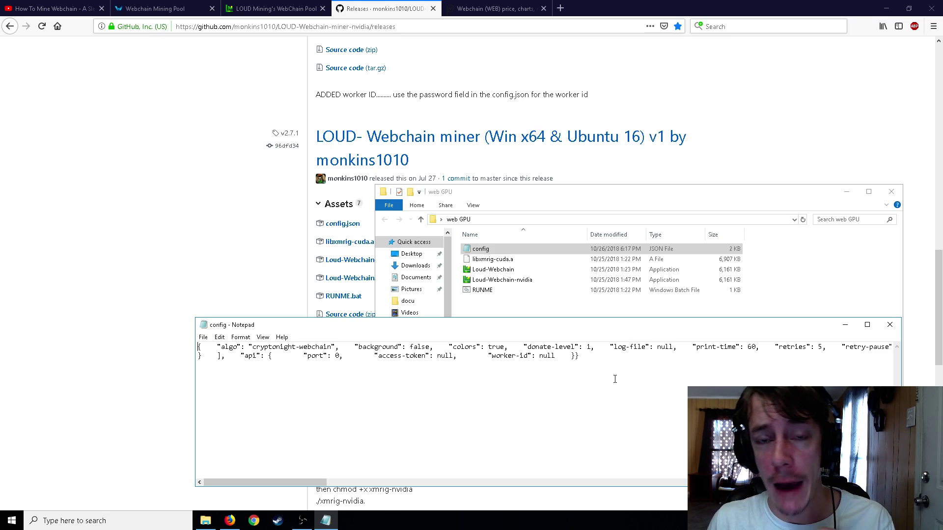
scroll(648, 385, right, 2)
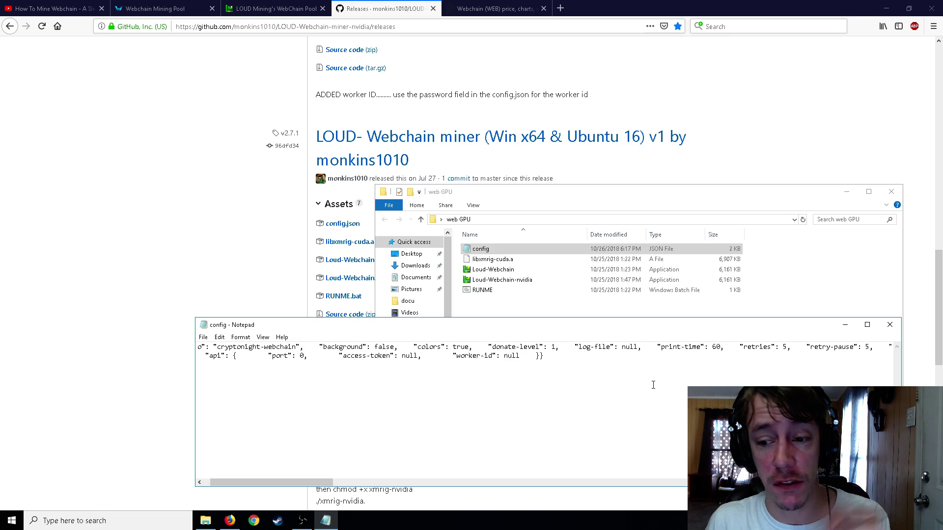
scroll(653, 381, left, 2)
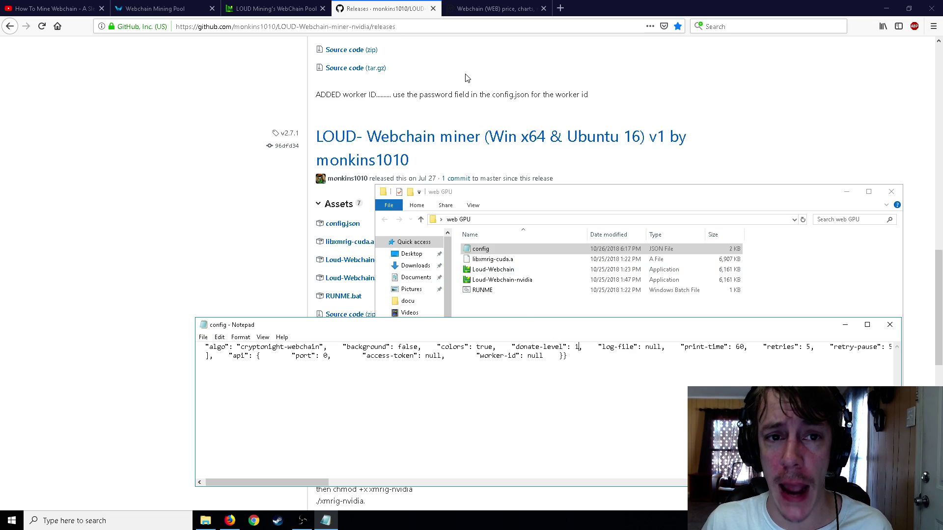
scroll(474, 98, up, 15)
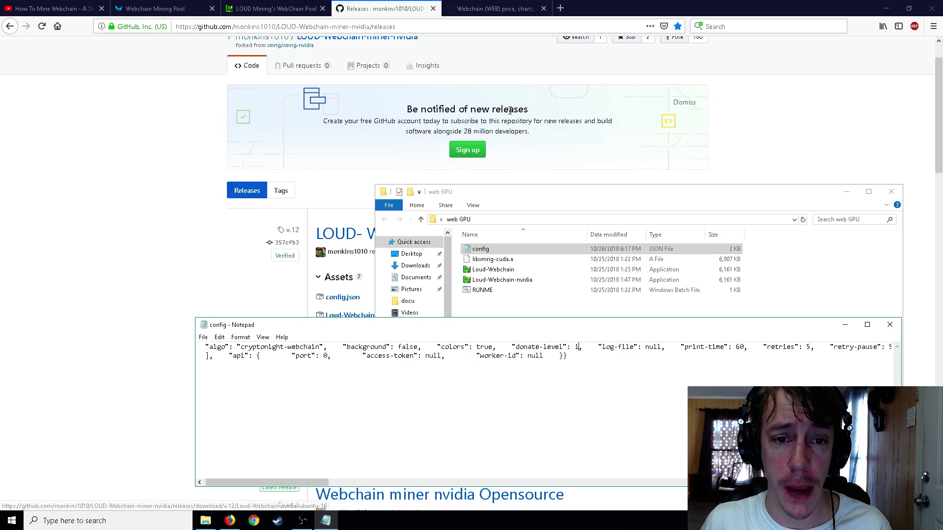
scroll(510, 110, down, 6)
scroll(506, 118, up, 1)
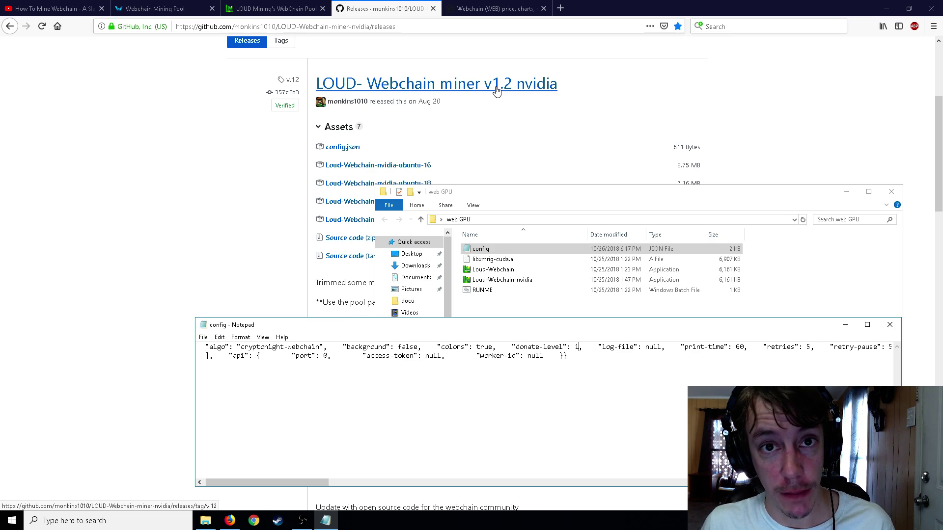
scroll(503, 129, up, 2)
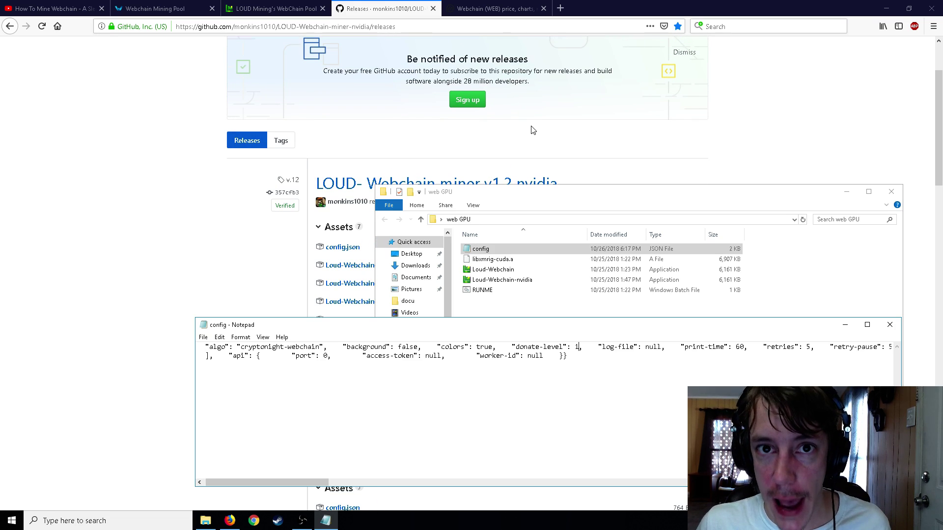
scroll(530, 128, down, 2)
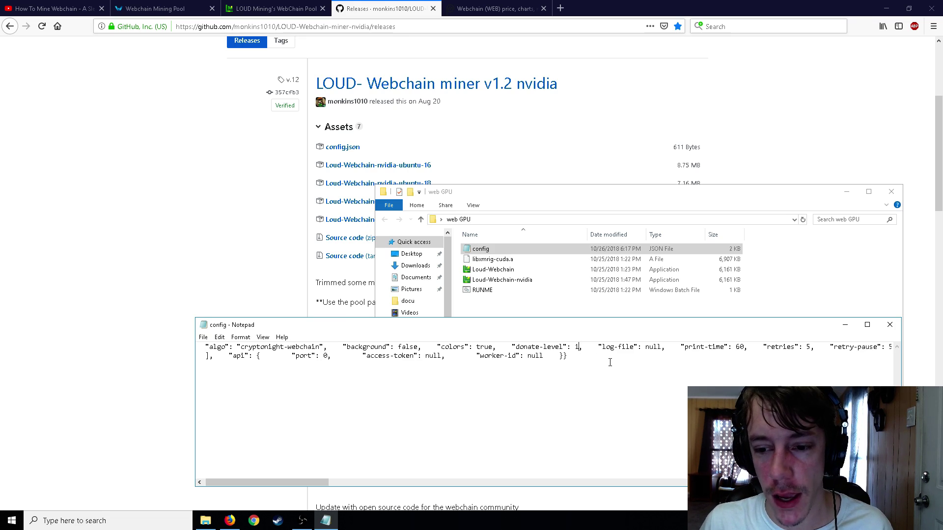
scroll(621, 361, right, 1)
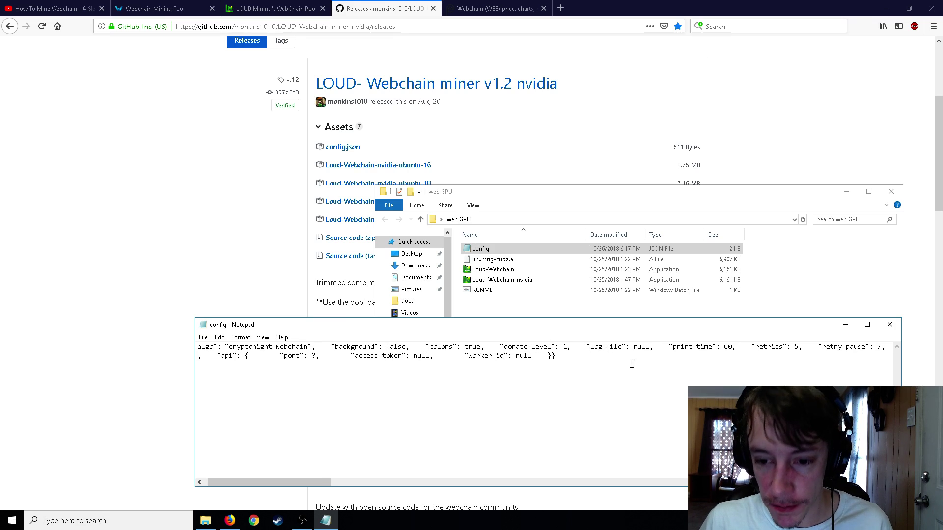
scroll(631, 364, right, 10)
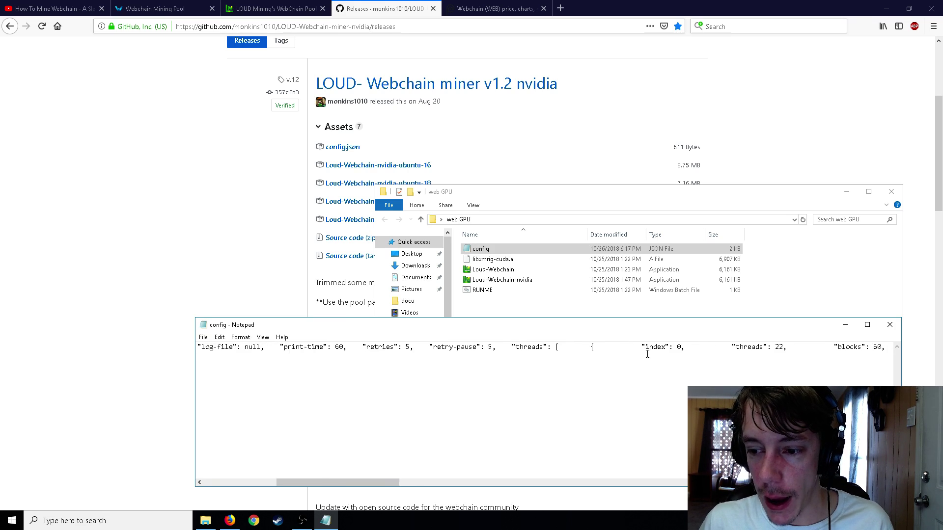
scroll(647, 353, right, 20)
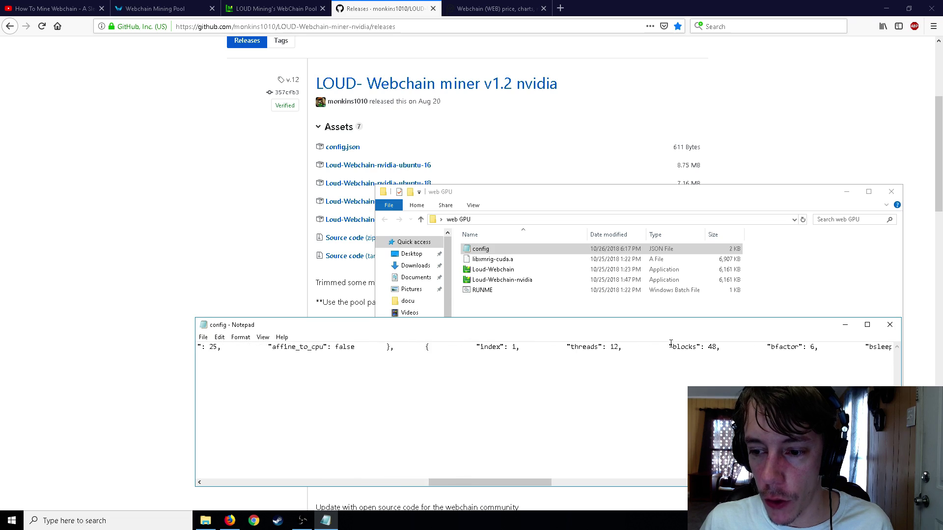
scroll(671, 354, right, 5)
drag(563, 485, 781, 490)
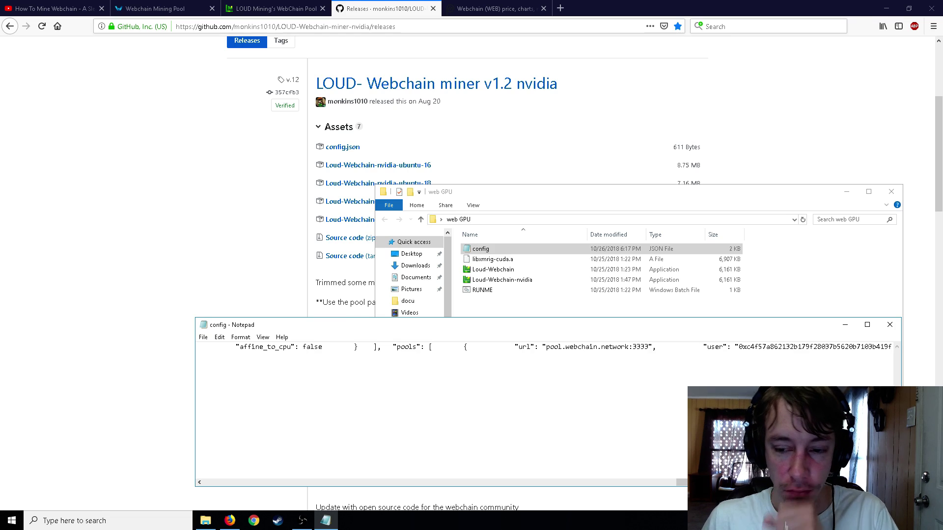
scroll(611, 368, right, 3)
scroll(570, 353, right, 1)
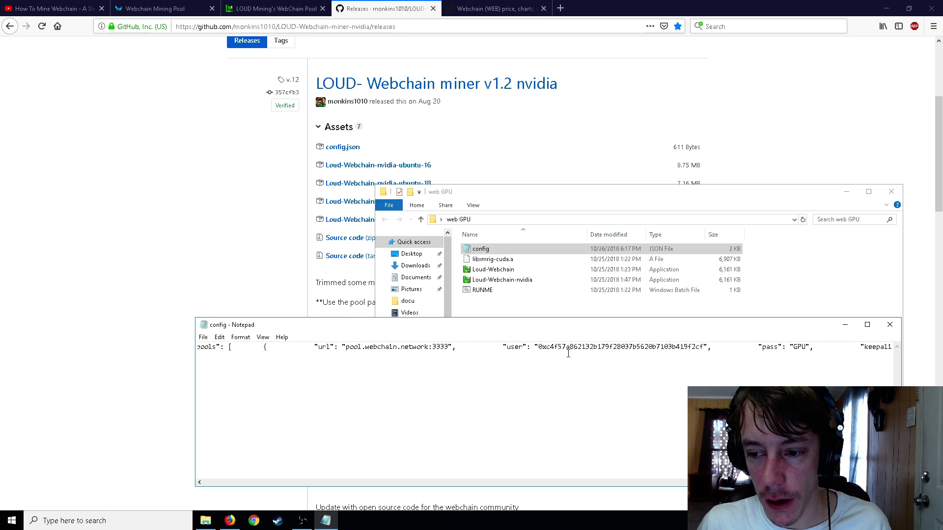
drag(538, 350, 471, 476)
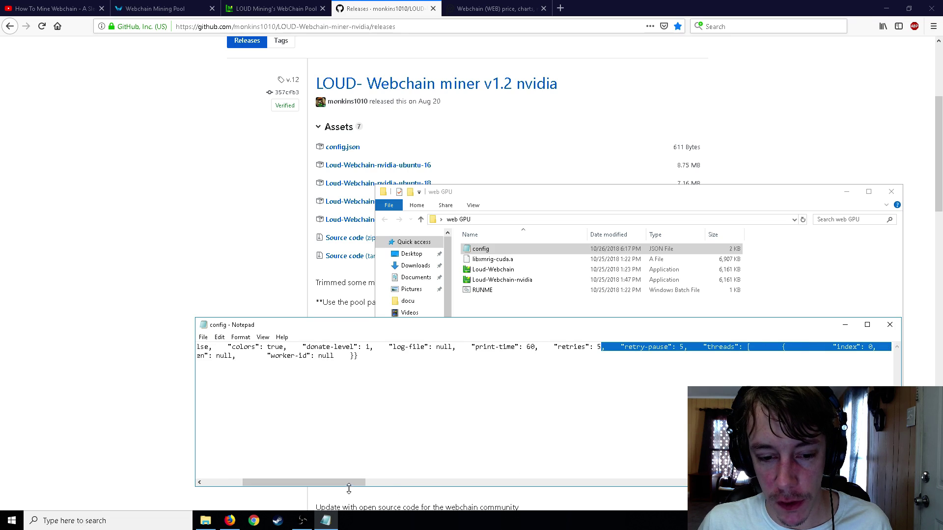
drag(350, 484, 815, 477)
click(700, 347)
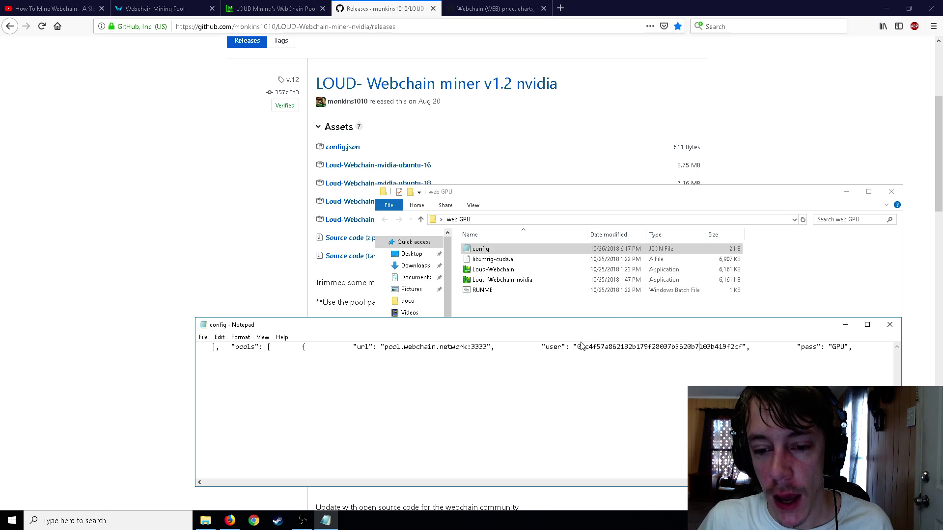
drag(578, 347, 414, 483)
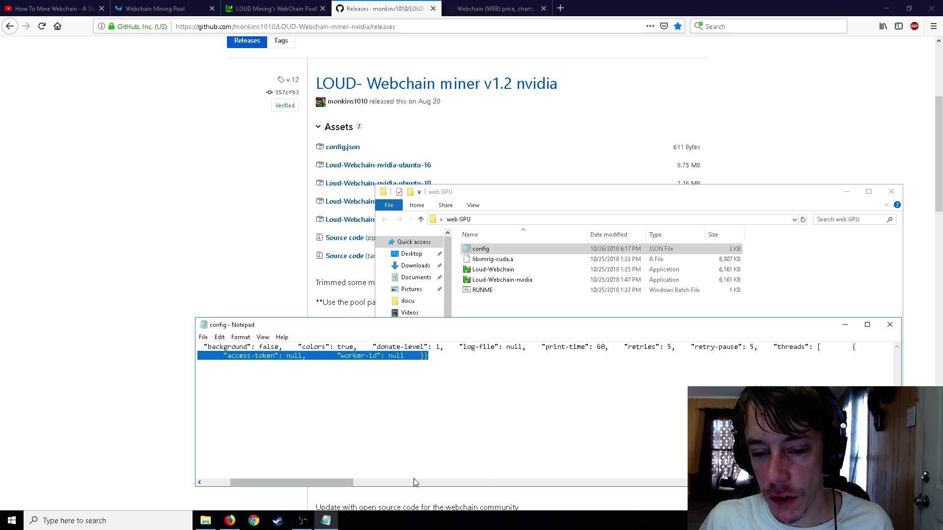
drag(338, 487, 913, 349)
click(632, 377)
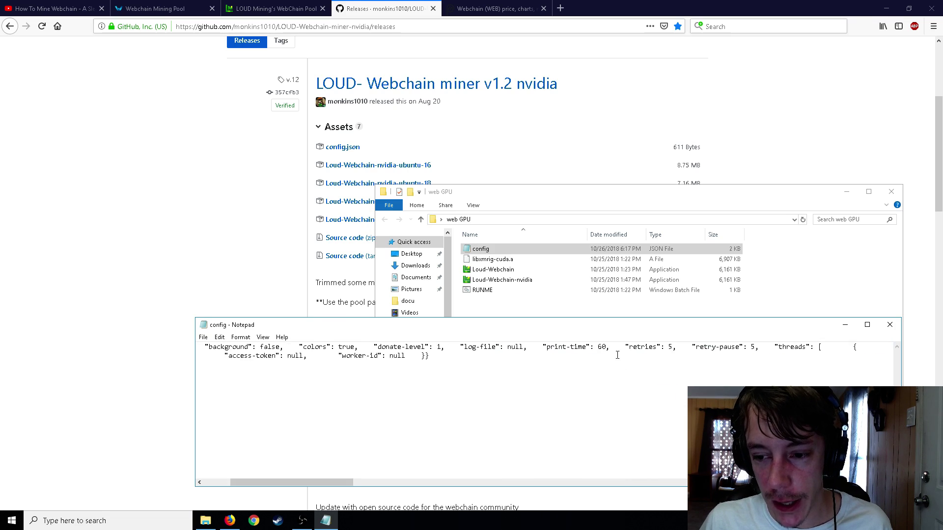
drag(358, 488, 776, 487)
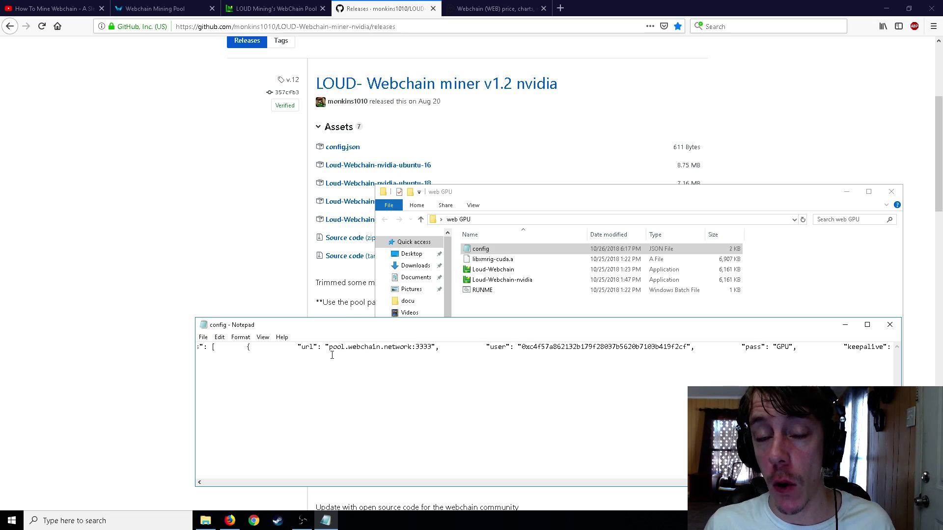
- Show the Webchain pool's How To Mine help with the pool.webchain.network:2222 address
click(183, 12)
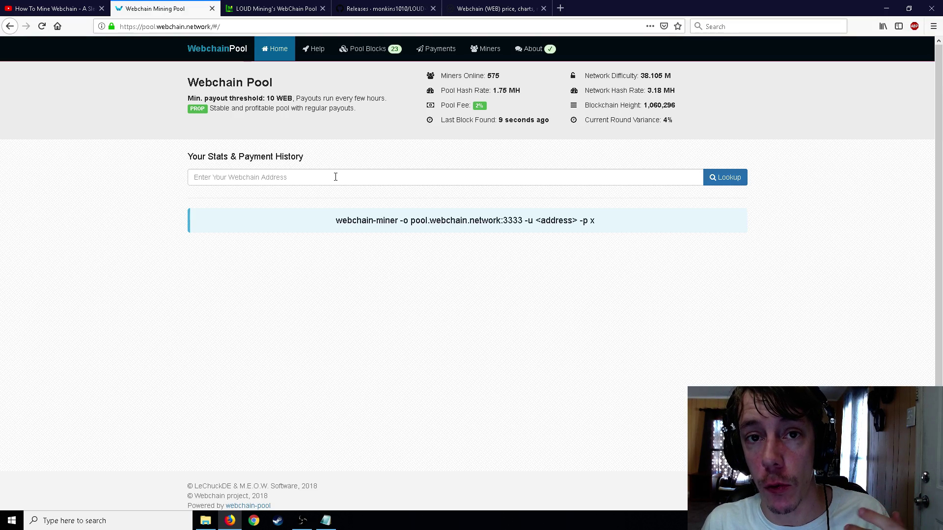
click(310, 53)
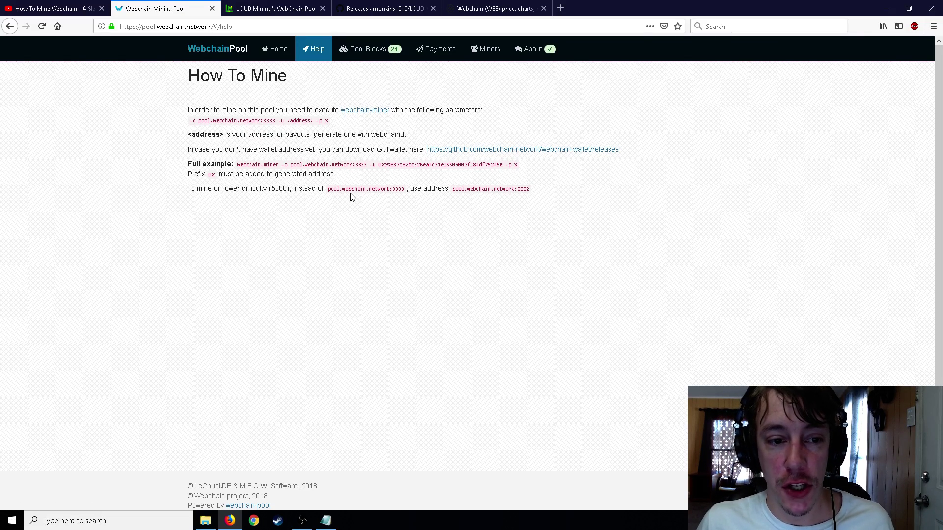
- Restore config.json over the help page and scroll to its pool.webchain.network:3333 url
click(328, 520)
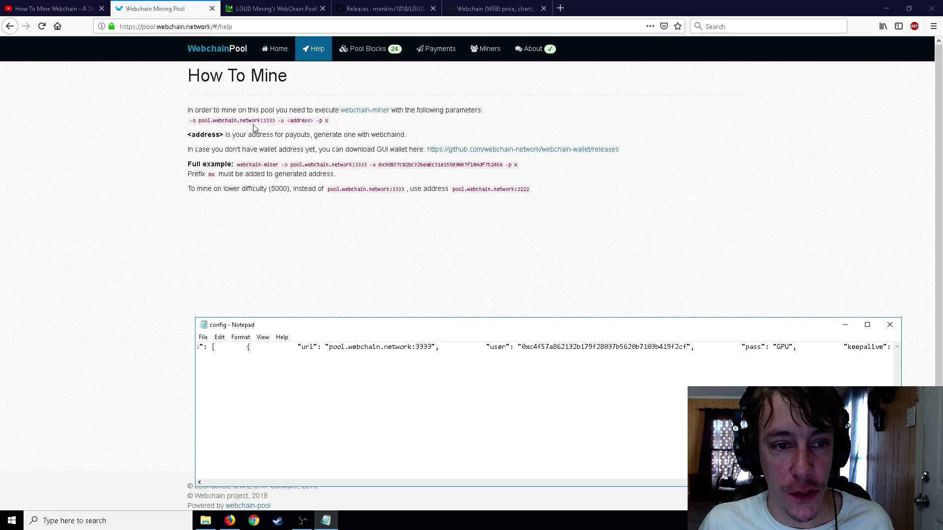
drag(329, 350, 401, 349)
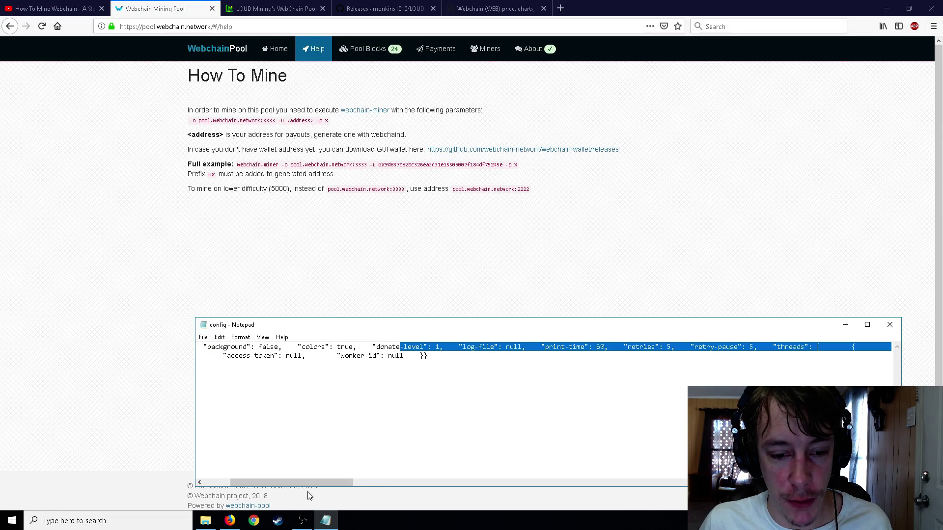
drag(312, 482, 744, 478)
click(656, 347)
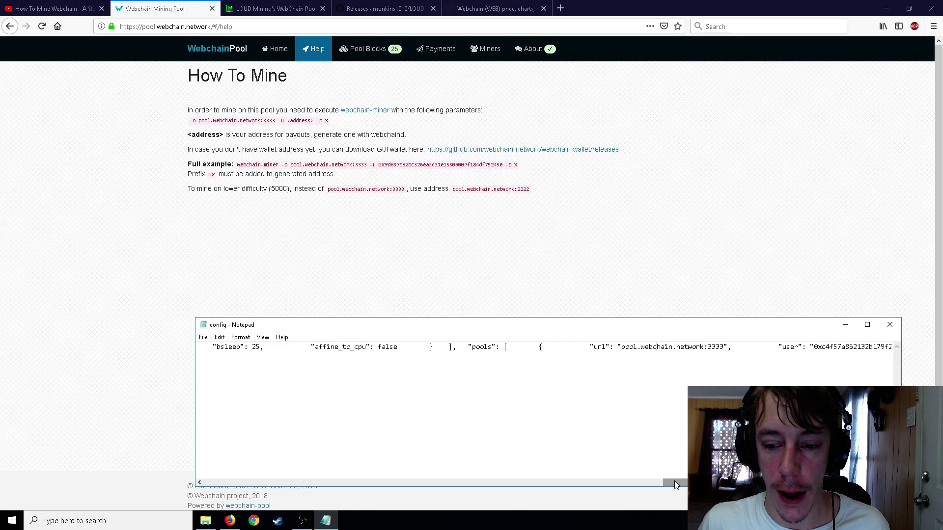
drag(674, 483, 321, 482)
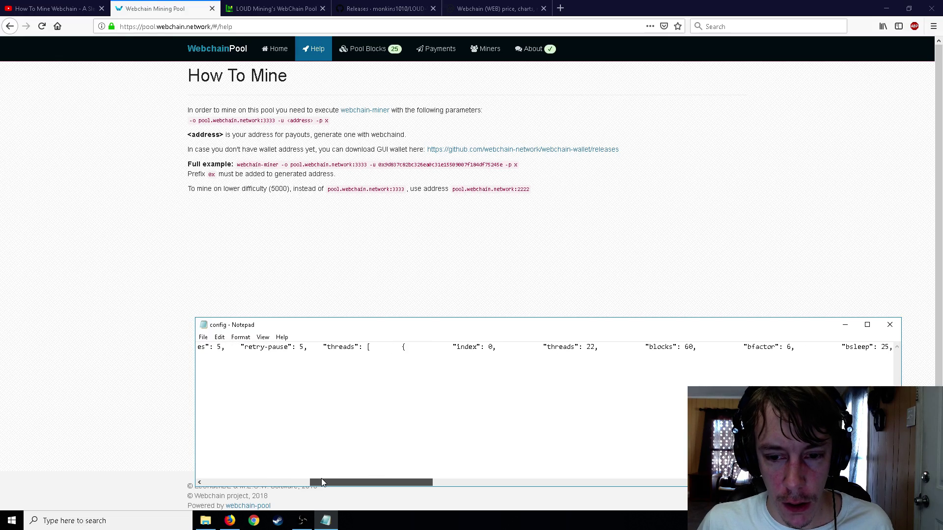
- Review the first GPU thread entry: 22 threads and 60 blocks
double_click(367, 349)
click(402, 350)
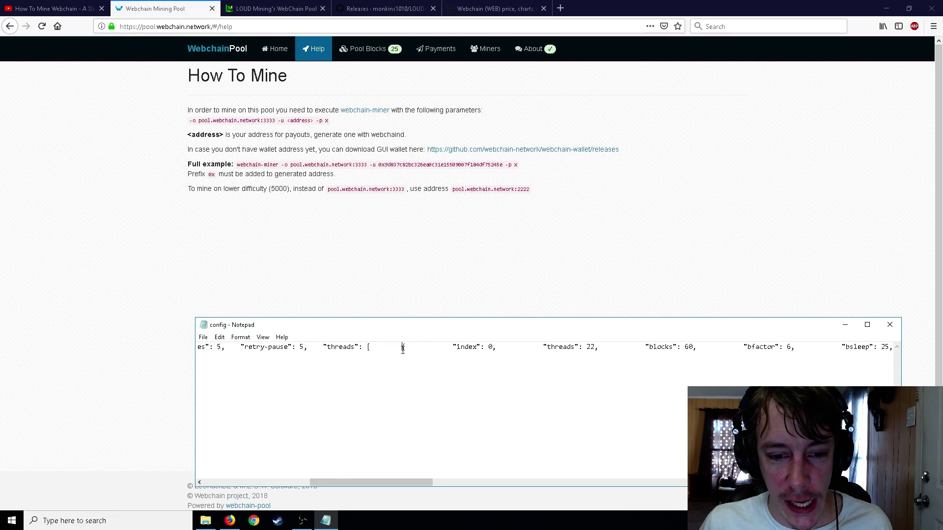
click(429, 357)
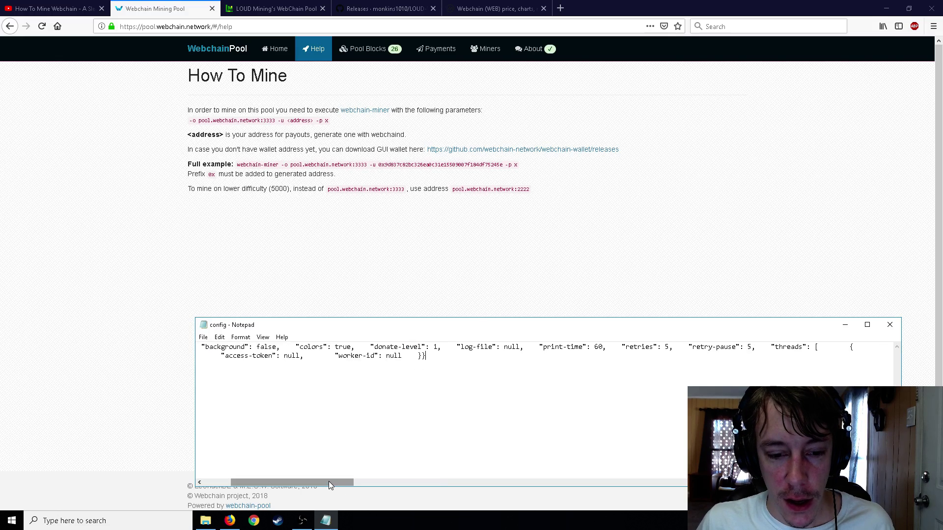
drag(328, 481, 399, 482)
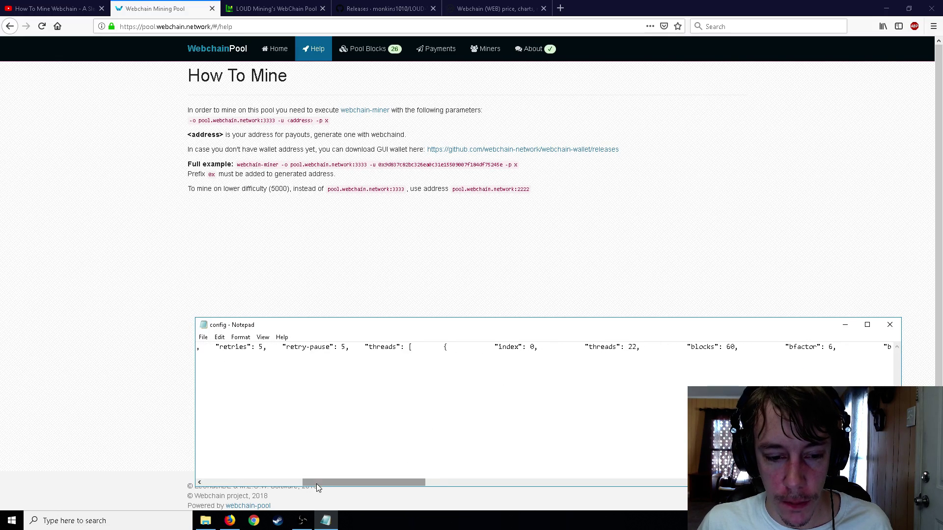
drag(323, 482, 356, 482)
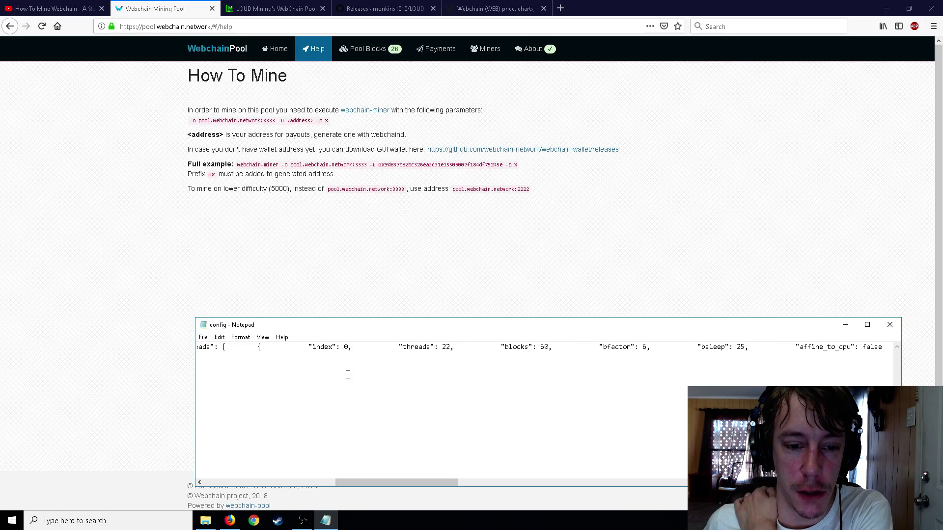
drag(396, 482, 588, 498)
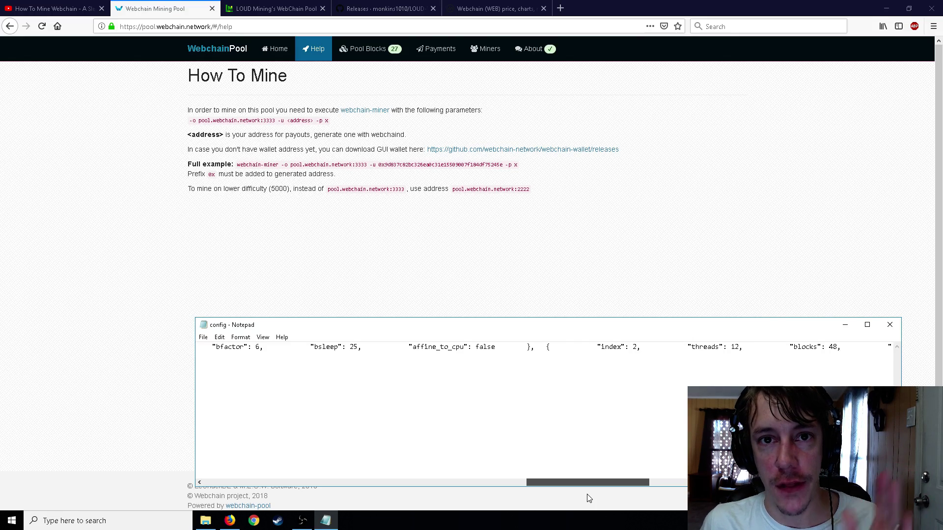
drag(589, 498, 673, 493)
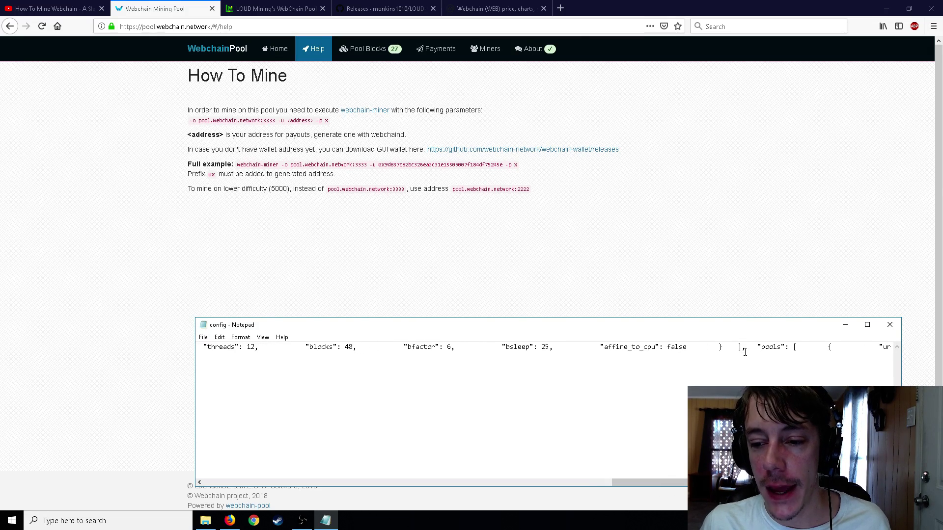
- Check the second thread entry's 12 threads and 48 blocks through to the file's end
key(Left)
key(Left)
key(Left)
key(Left)
key(Left)
key(Left)
key(Left)
key(Left)
key(Left)
key(Left)
key(Left)
key(Left)
key(Left)
key(Left)
key(Left)
key(Left)
key(Left)
key(Left)
key(Left)
key(Left)
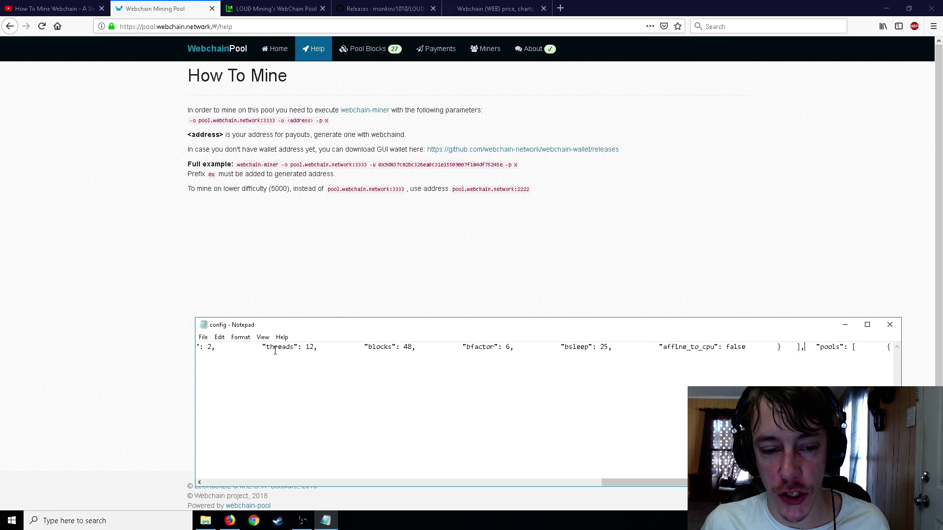
key(Right)
key(Right)
key(Right)
key(Right)
key(Right)
key(Right)
key(Right)
key(Right)
key(Right)
key(Right)
key(Right)
key(Right)
key(Right)
key(Right)
key(Right)
key(Right)
key(Right)
key(Right)
key(Right)
key(Right)
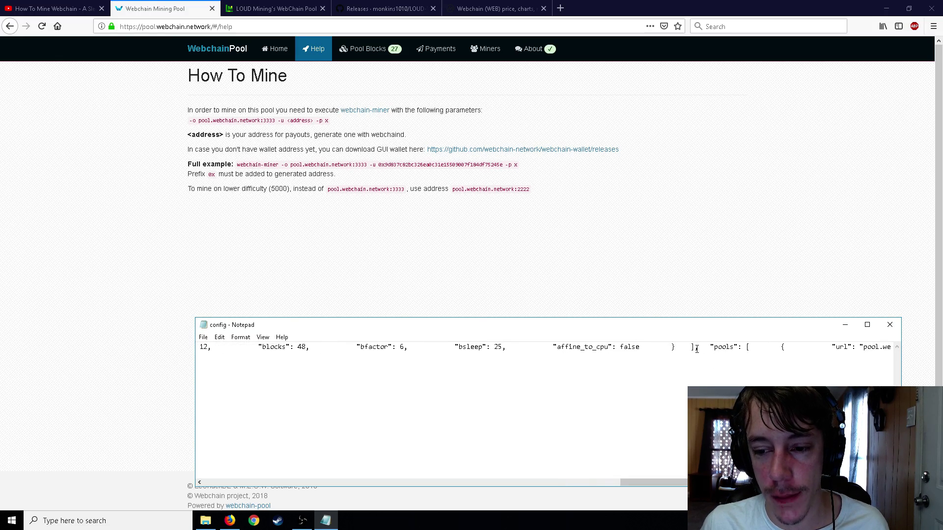
drag(696, 349, 668, 349)
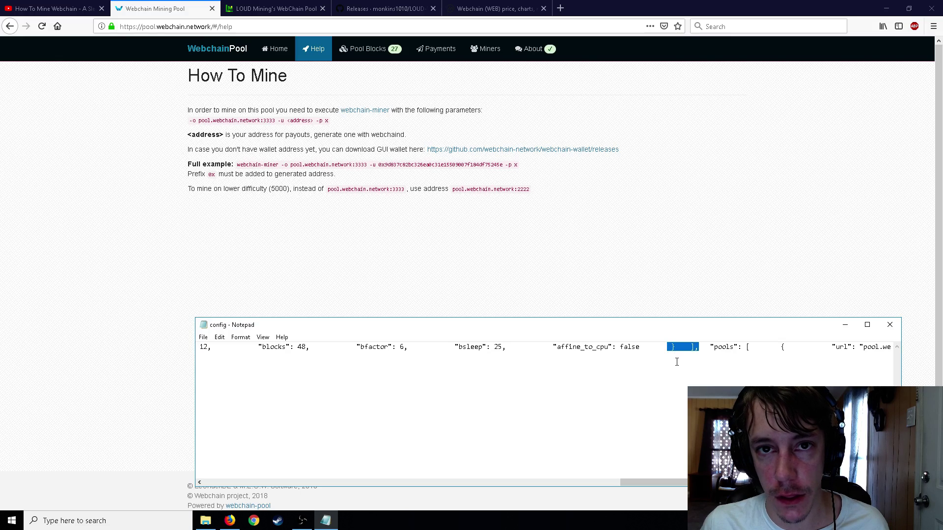
key(ctrl+End)
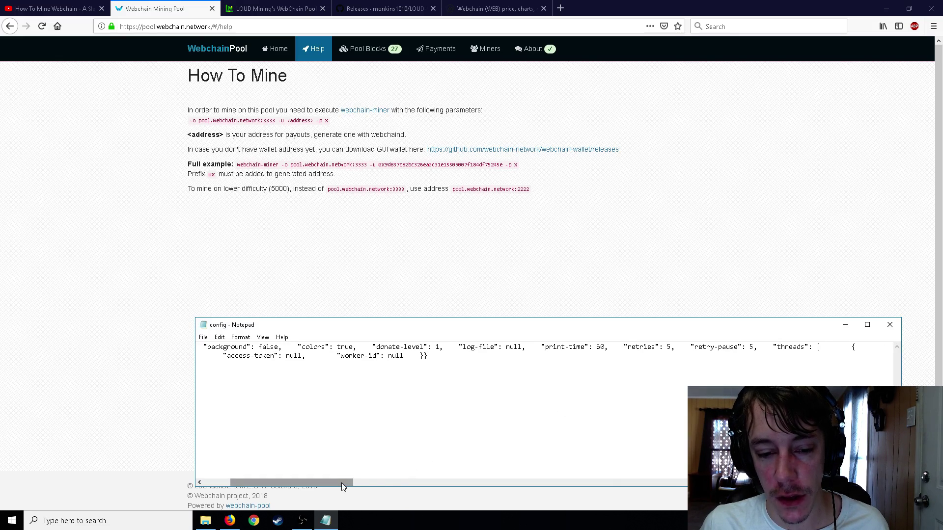
drag(340, 482, 396, 490)
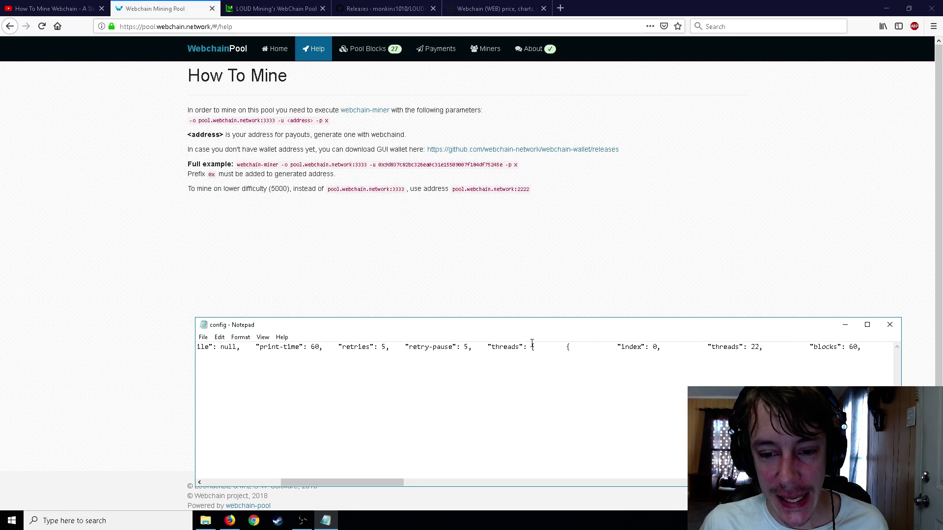
drag(288, 481, 674, 476)
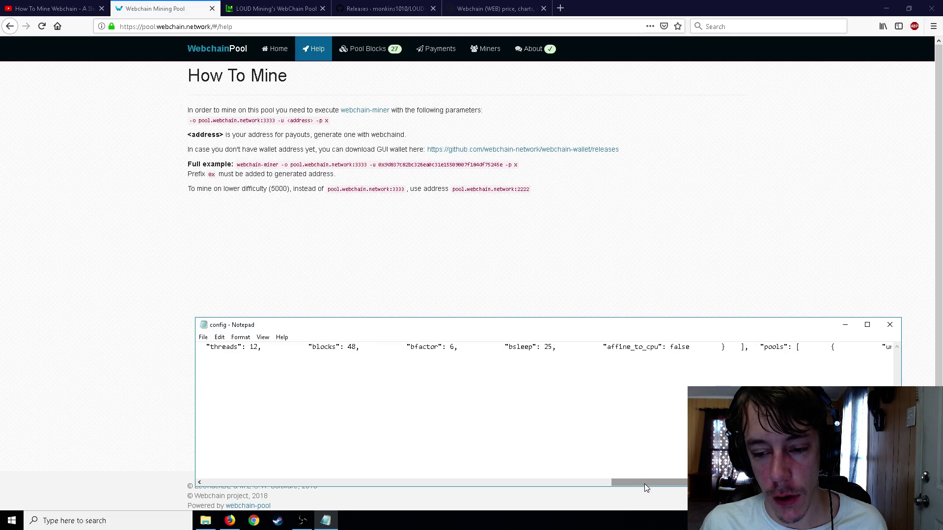
drag(644, 483, 353, 480)
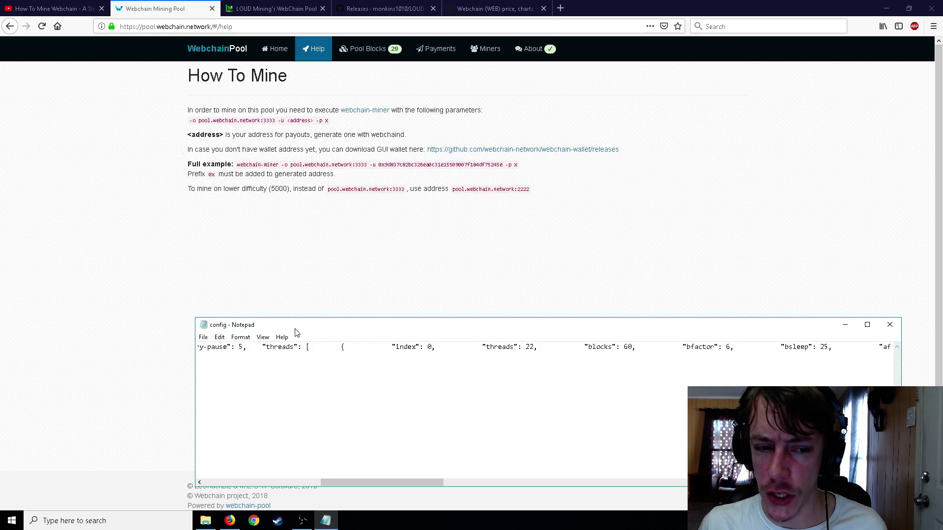
- Save config.json and return to the 'web GPU' folder with Loud-Webchain-nvidia selected
click(203, 338)
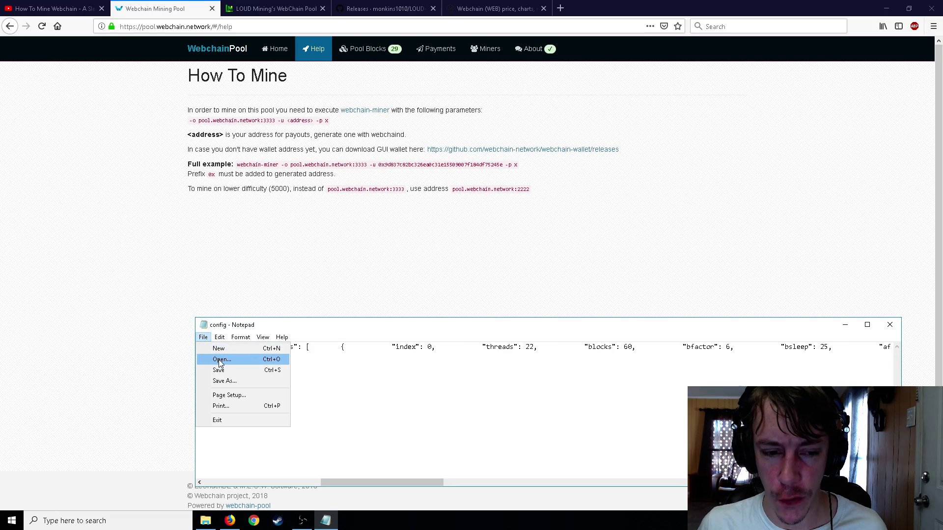
click(216, 369)
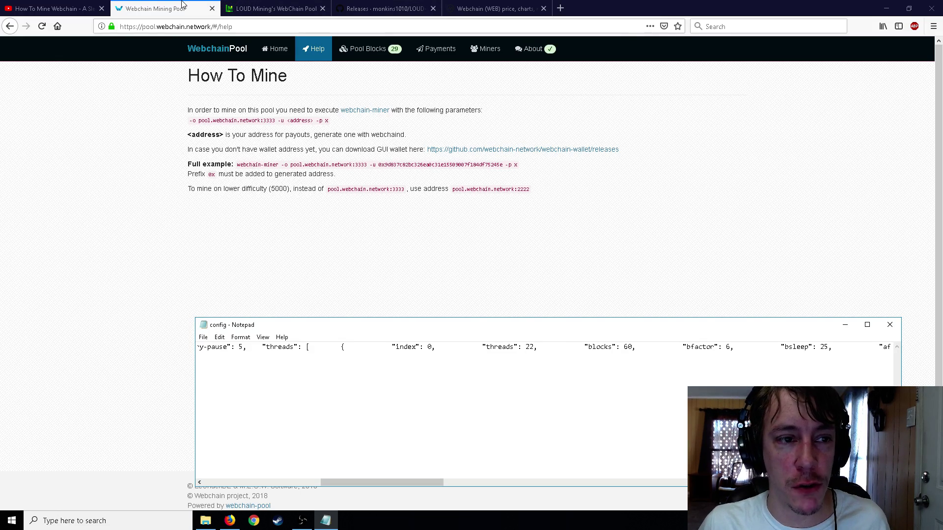
click(205, 520)
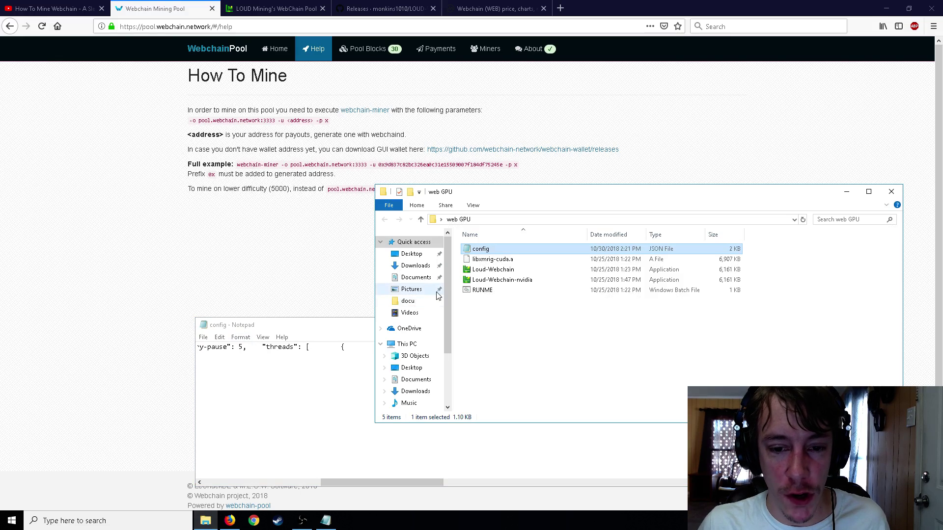
click(491, 282)
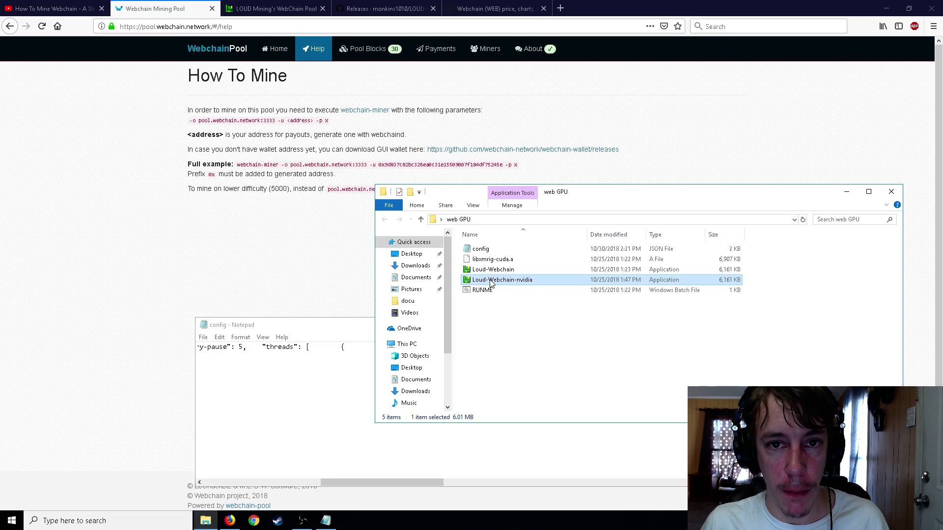
mouse_move(488, 285)
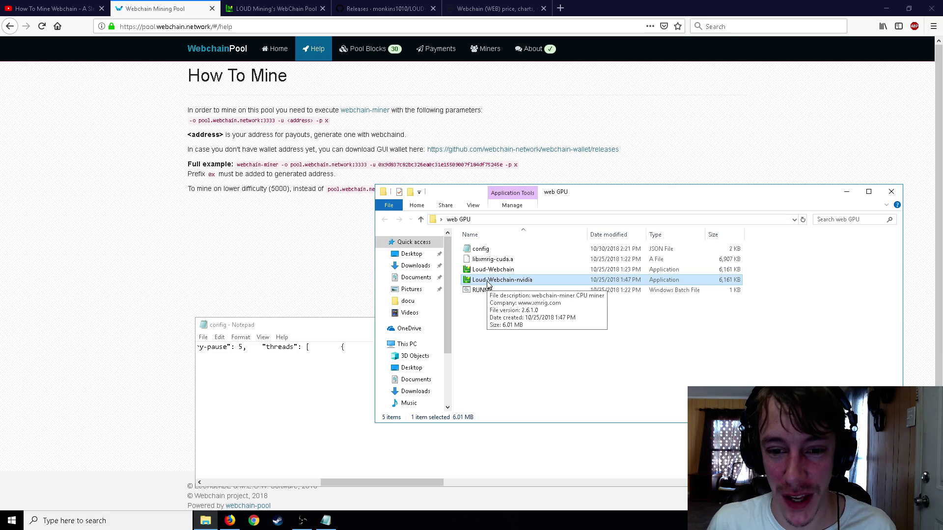
- Reopen config in Notepad and scroll right to the pool.webchain.network:3333 url and wallet user
double_click(480, 249)
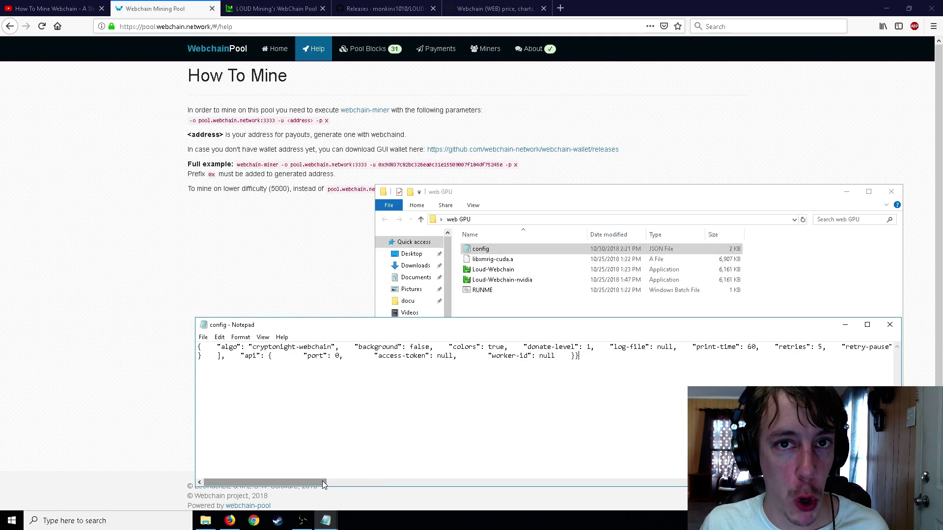
drag(322, 481, 421, 487)
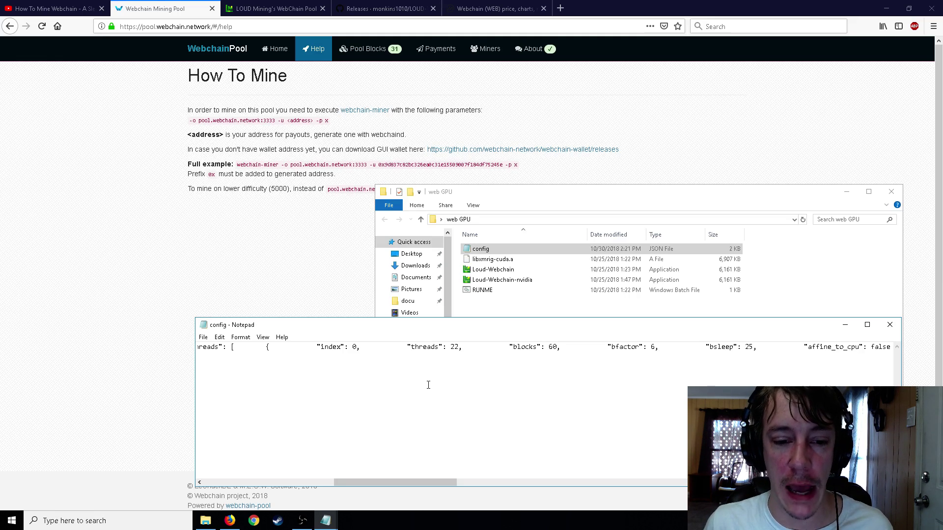
drag(387, 483, 699, 493)
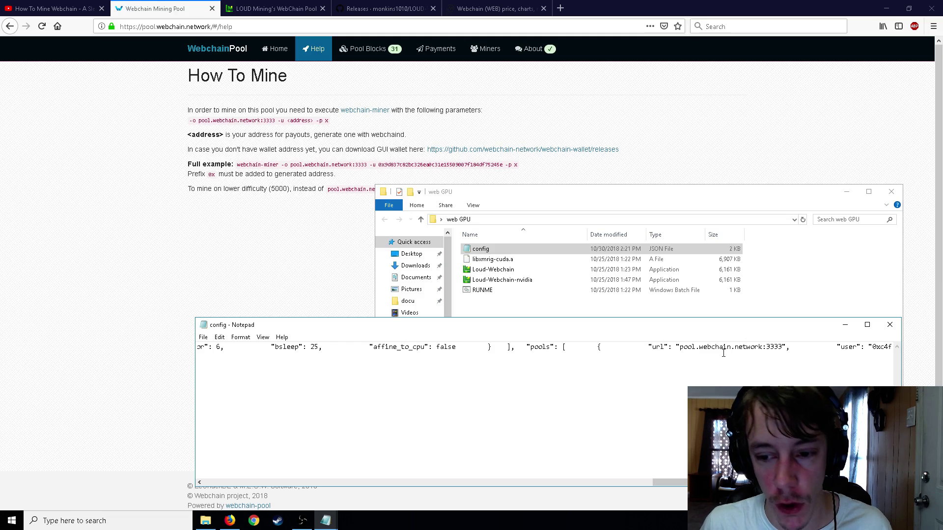
drag(698, 493, 718, 494)
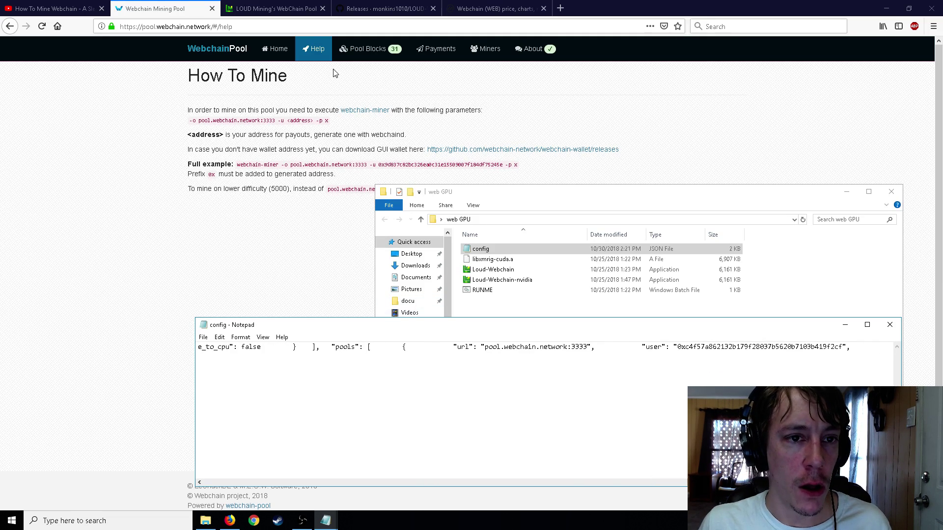
- View the Webchain Pool home page stats: 572 miners online and a 1.76 MH pool hash rate
click(177, 8)
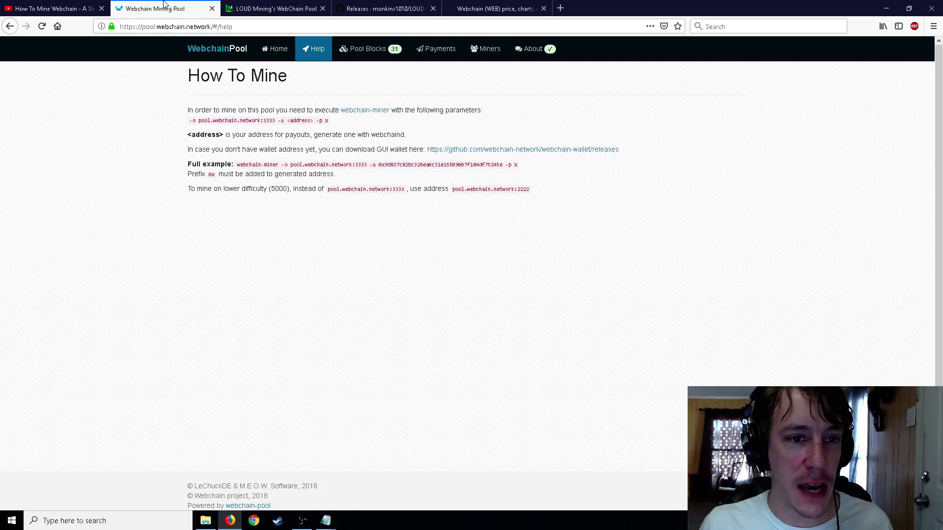
click(274, 53)
click(311, 176)
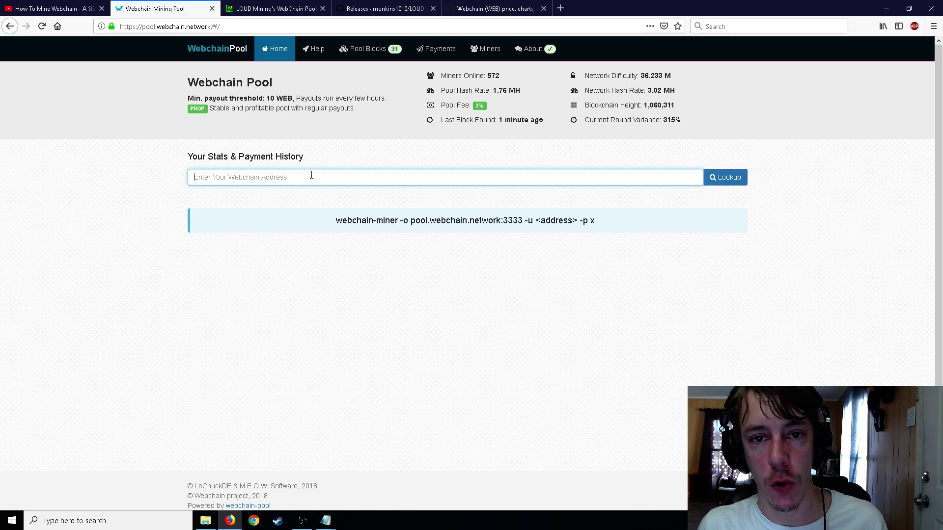
click(484, 9)
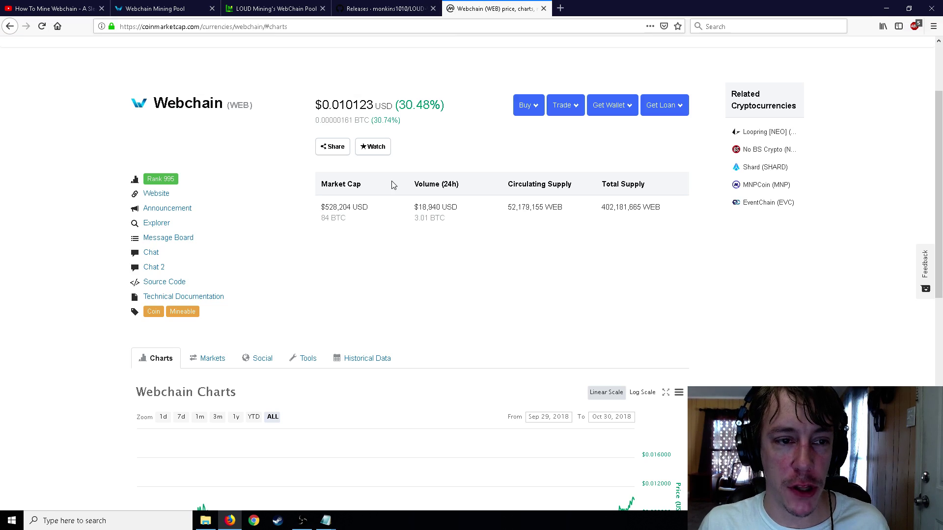
scroll(461, 216, down, 6)
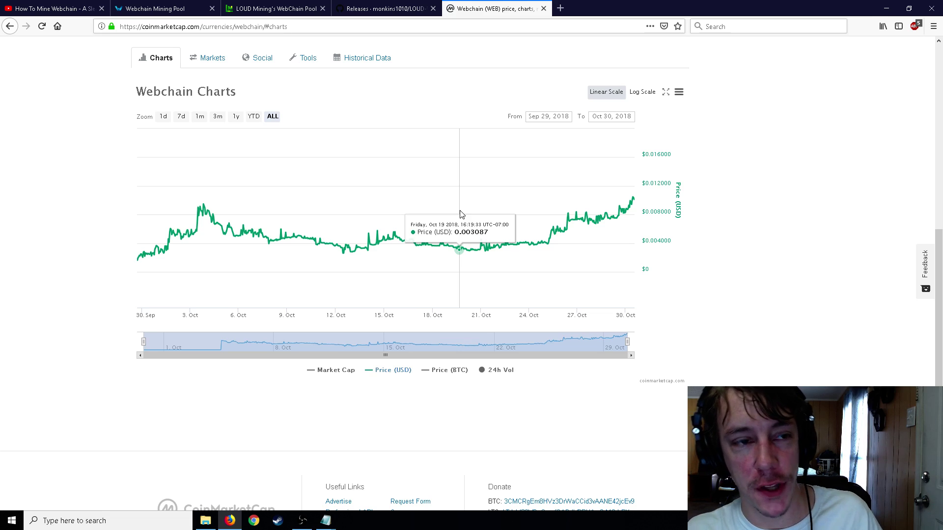
click(49, 9)
key(ctrl+shift+Tab)
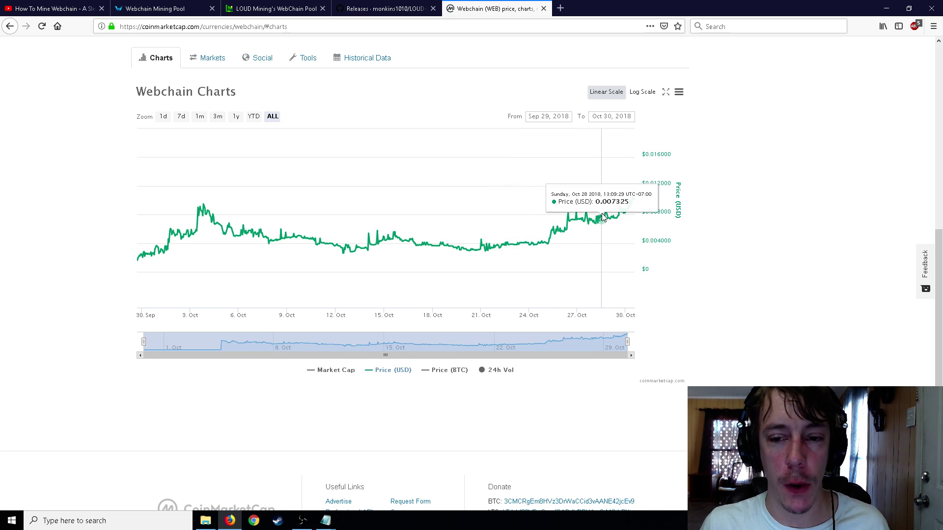
scroll(602, 217, up, 2)
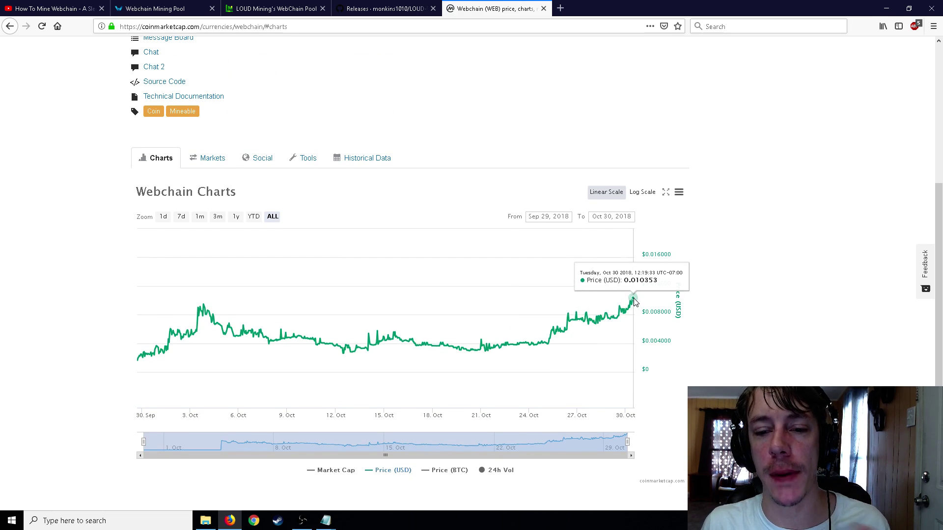
scroll(536, 314, up, 5)
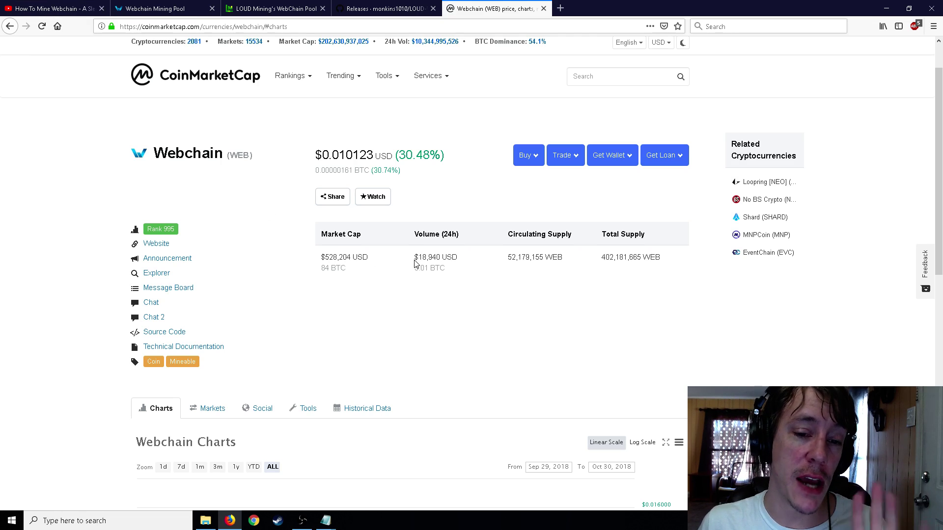
- Highlight part of CoinMarketCap's $18,940 24h volume figure, then clear the selection
drag(437, 257, 421, 259)
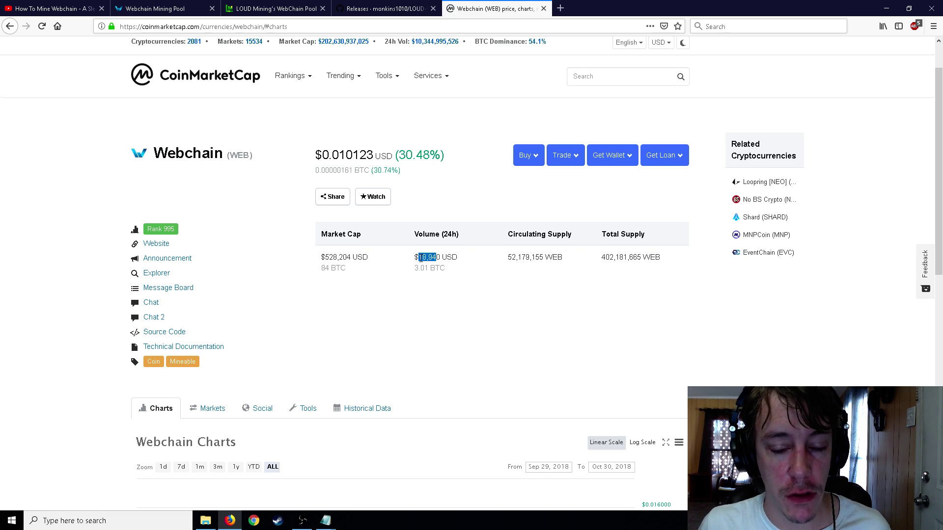
click(474, 304)
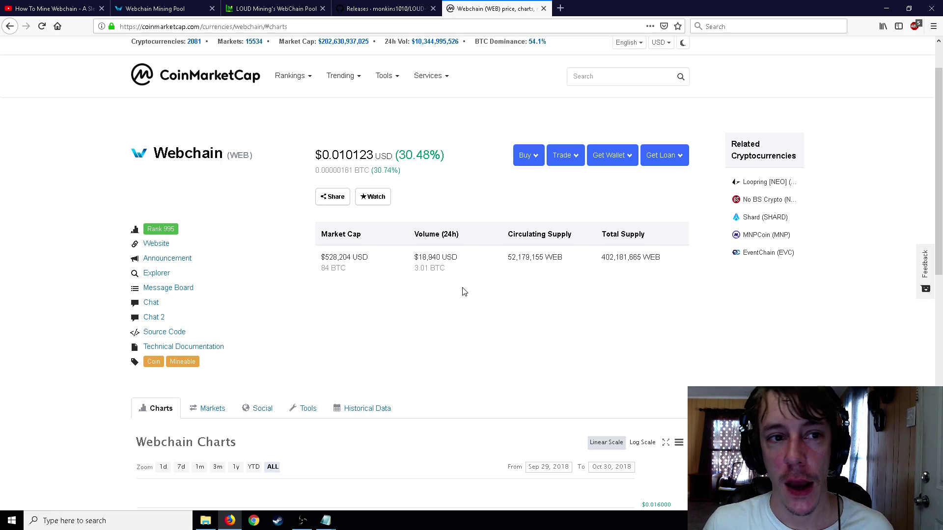
- Glance at the LOUD Mining downloads page, then scroll CoinMarketCap's Webchain page to the $0.010123 price chart
click(277, 8)
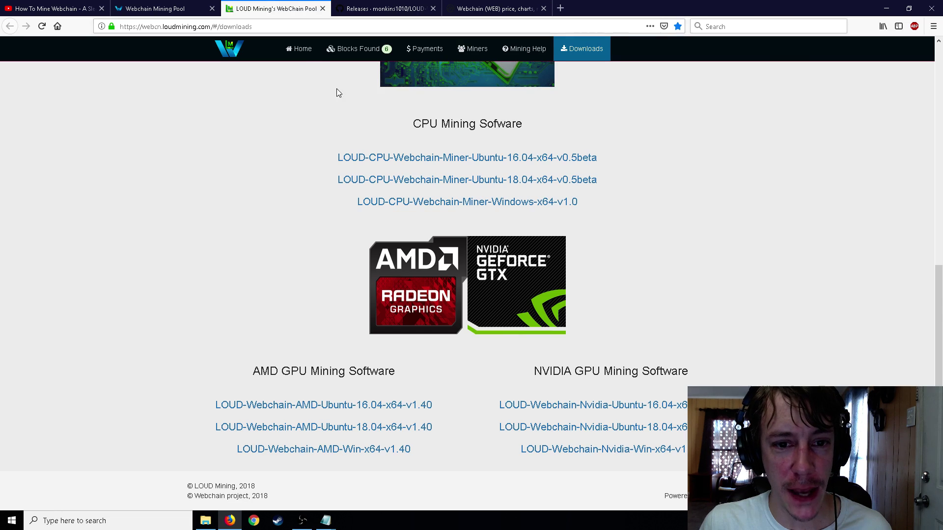
scroll(316, 145, up, 5)
scroll(319, 162, down, 5)
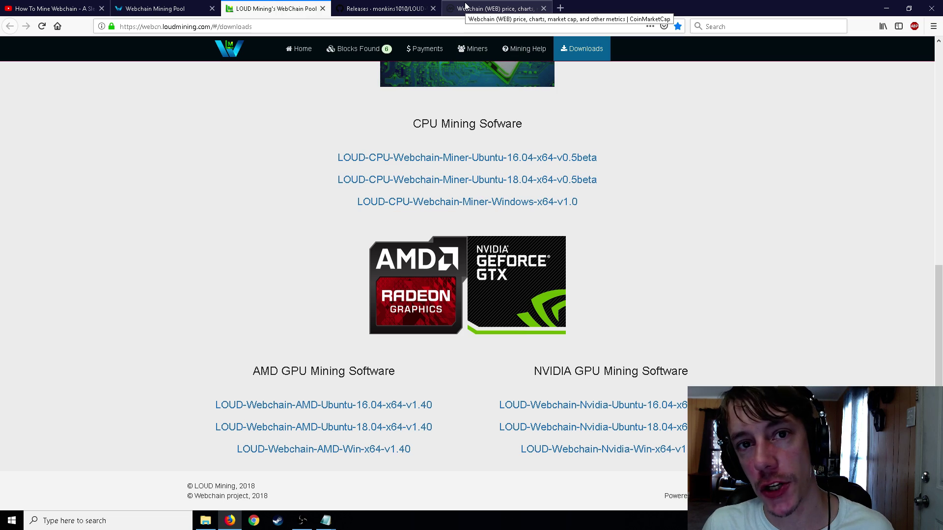
click(465, 6)
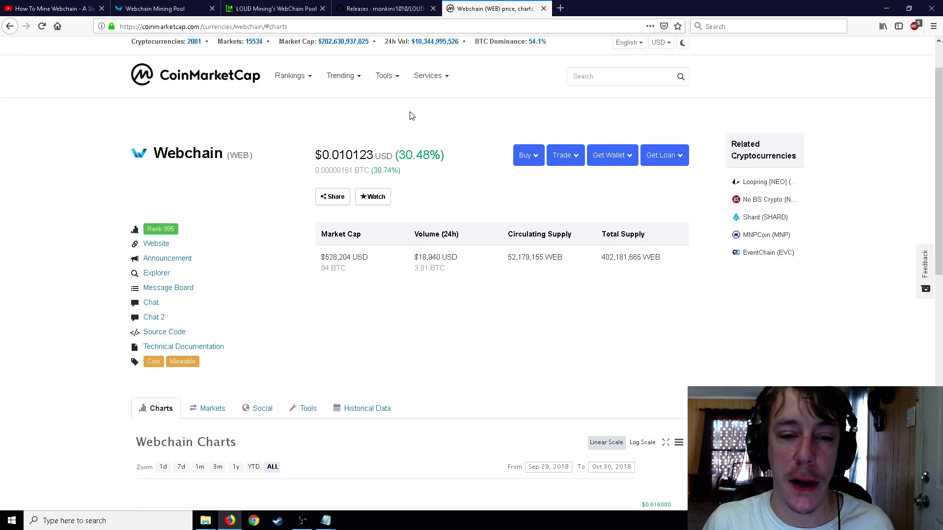
scroll(427, 147, down, 3)
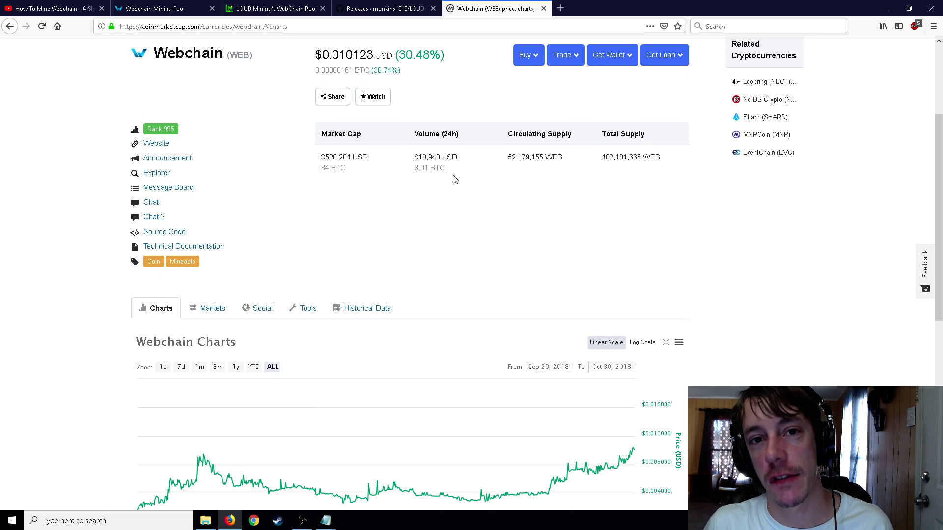